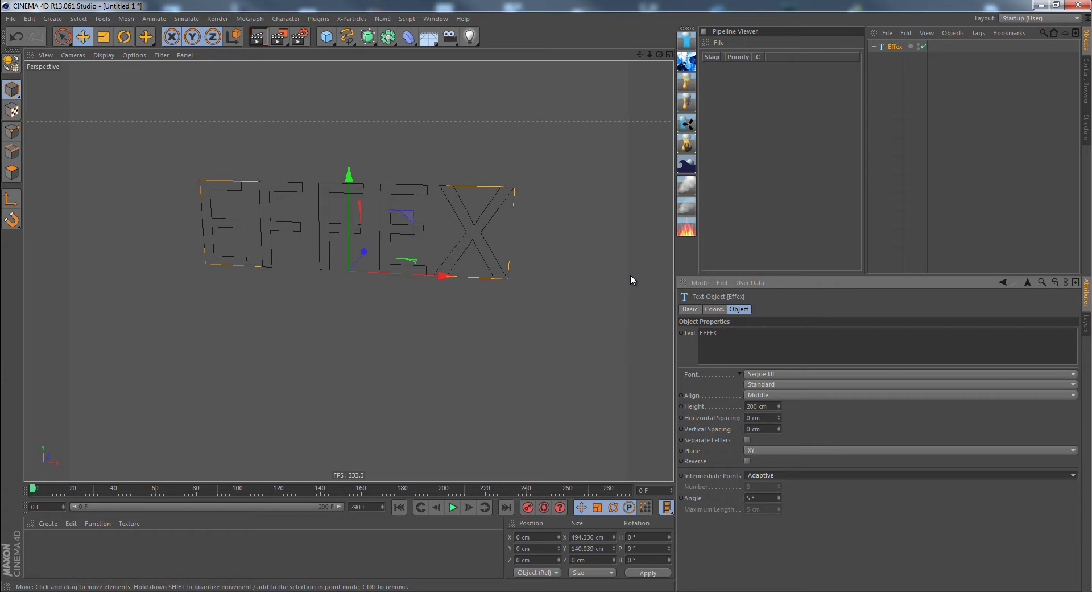
# Add an Effex Scene object and place it below the Effex text in the object hierarchy
pyautogui.click(382, 19)
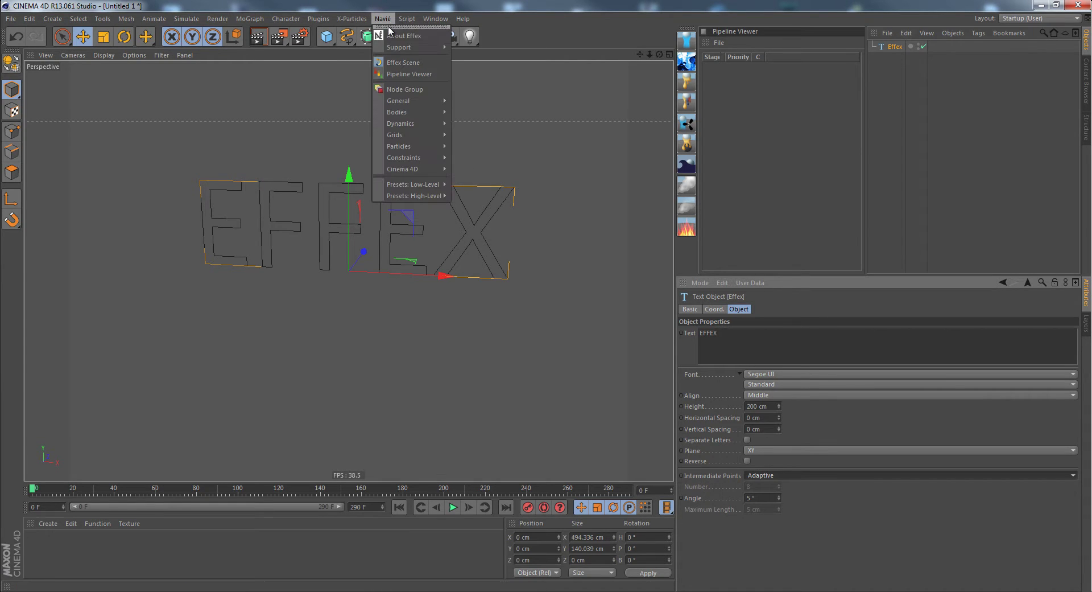
pyautogui.click(392, 62)
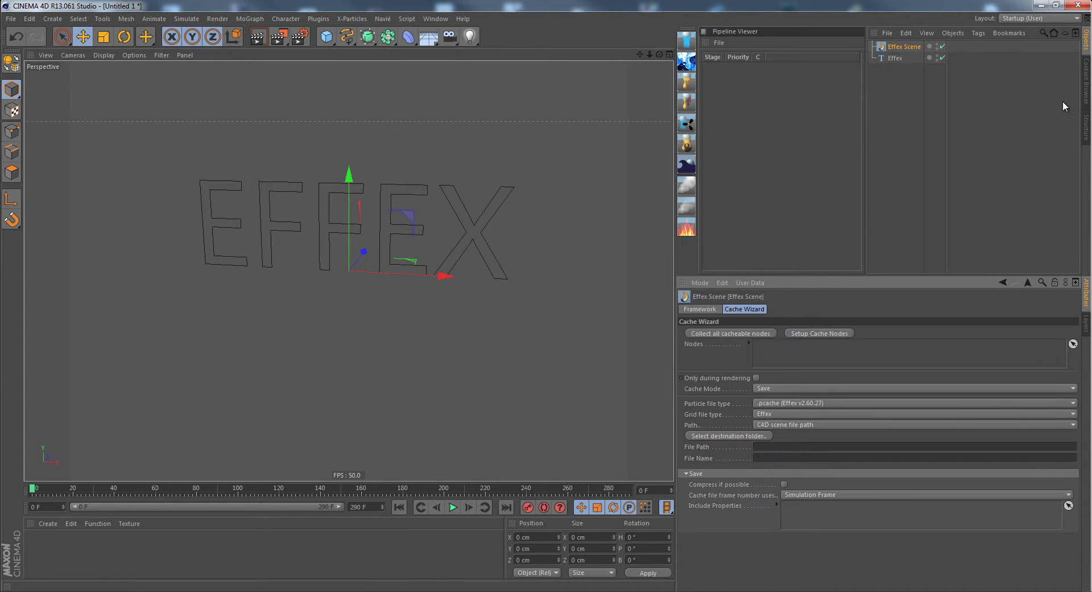
pyautogui.moveTo(899, 52); pyautogui.dragTo(901, 68)
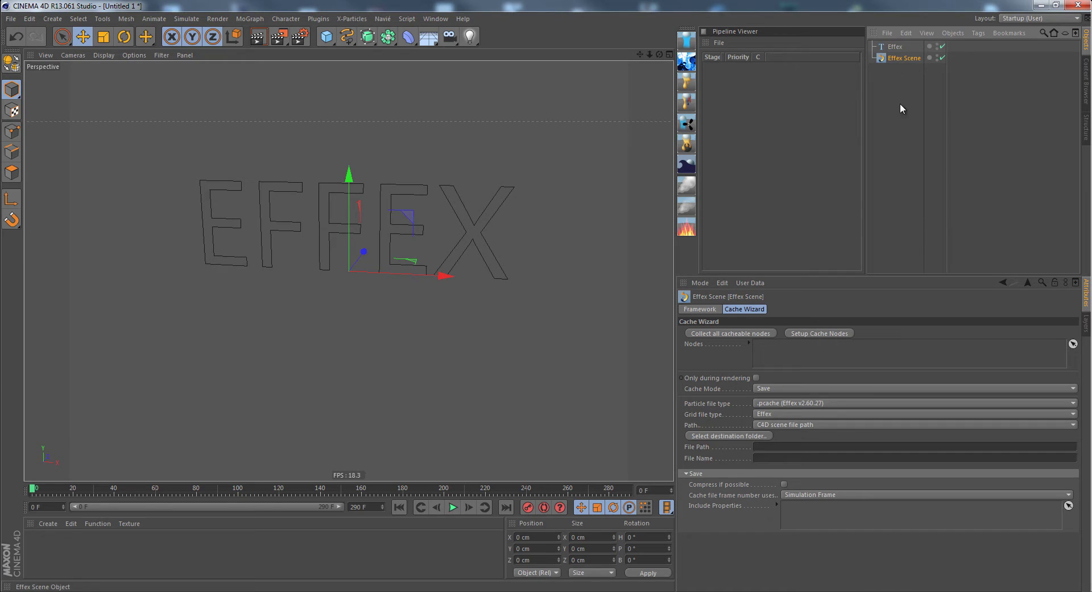
# Add the high-level Position Based Particles preset to the Effex Scene and collapse its Emission parameters
pyautogui.click(384, 18)
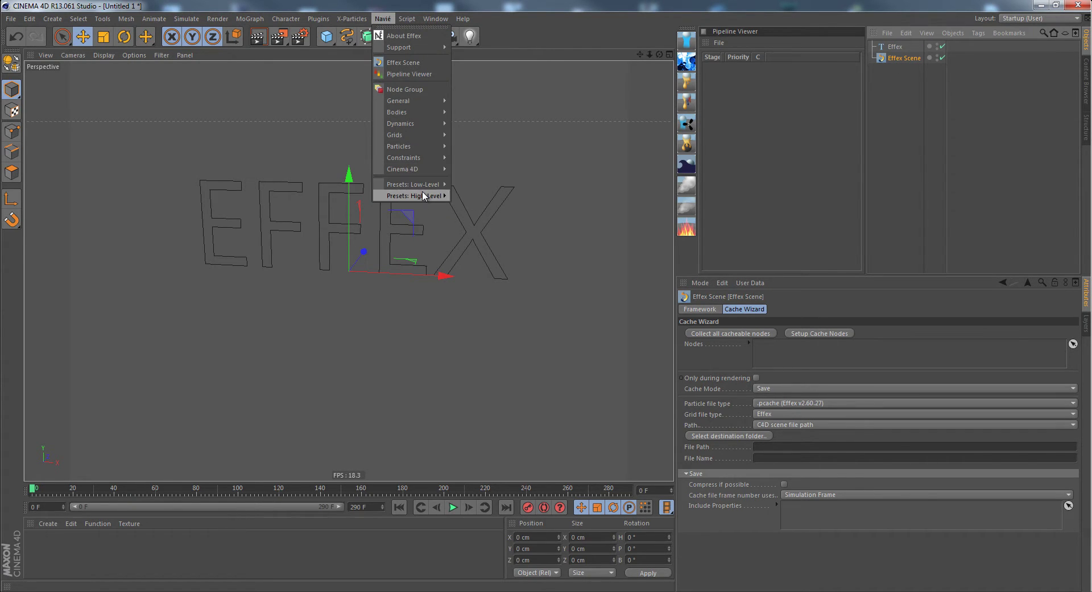
pyautogui.moveTo(423, 195)
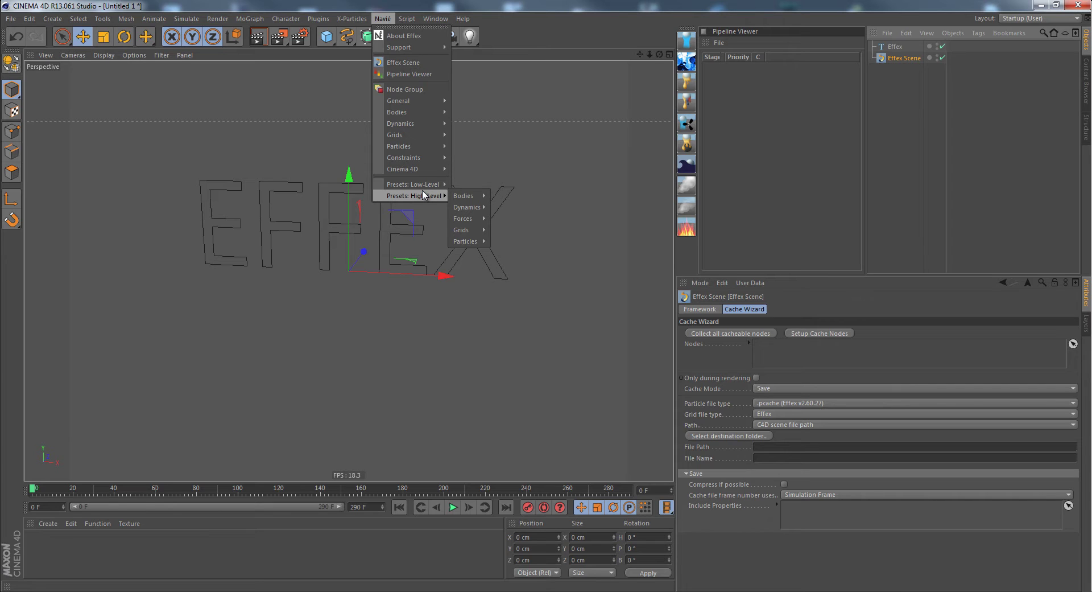
pyautogui.moveTo(465, 241)
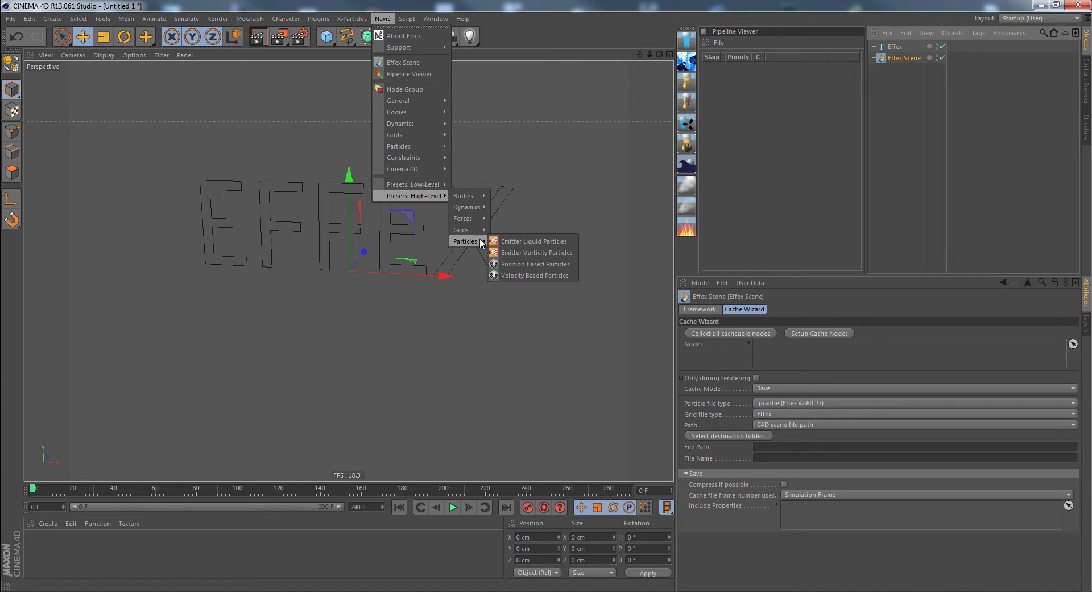
pyautogui.click(573, 263)
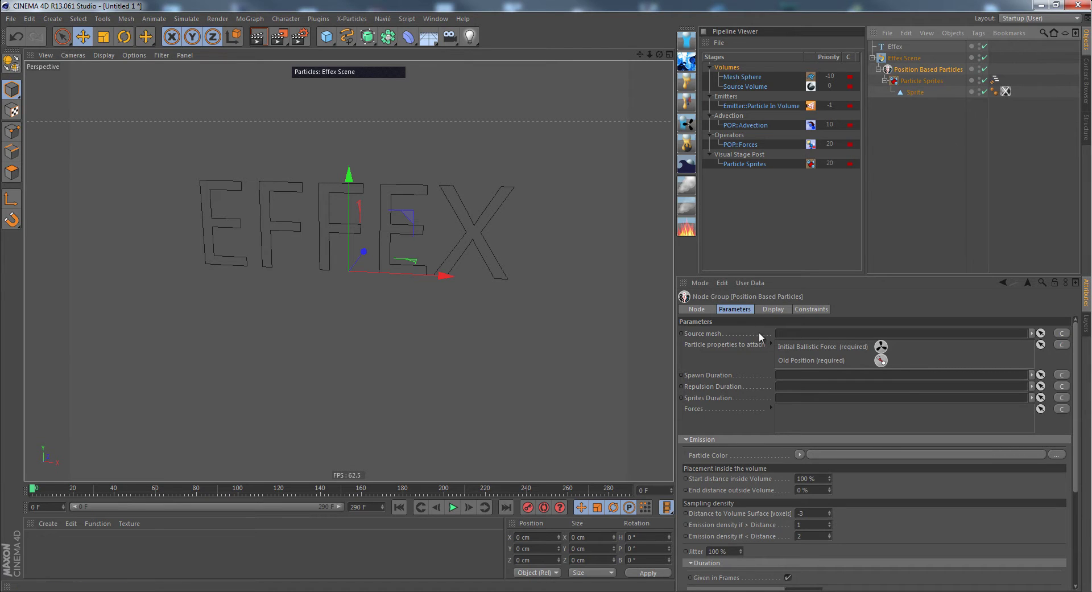
pyautogui.click(705, 438)
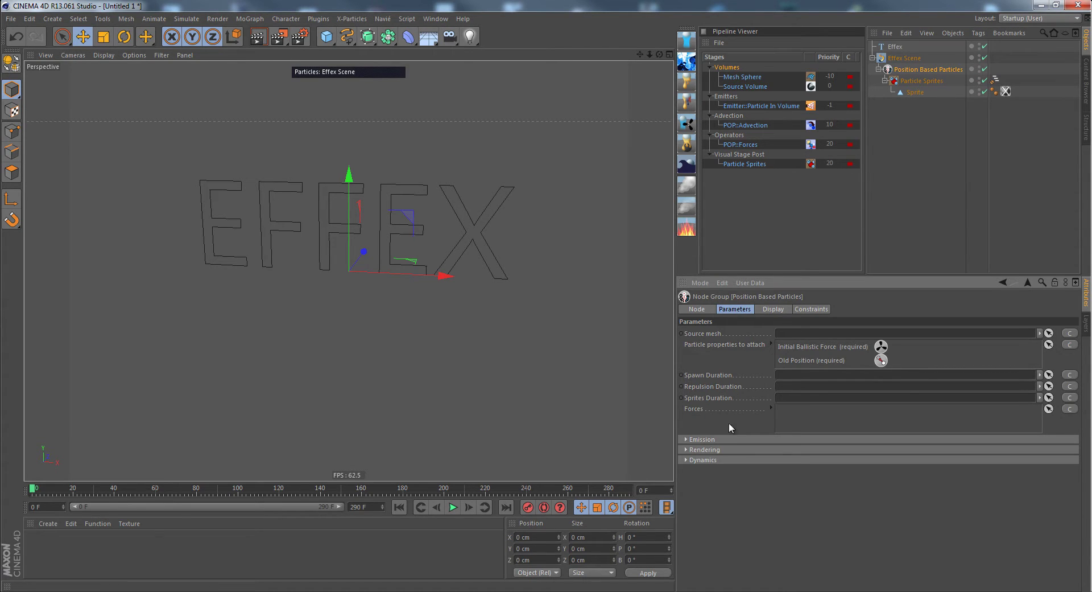
pyautogui.click(719, 336)
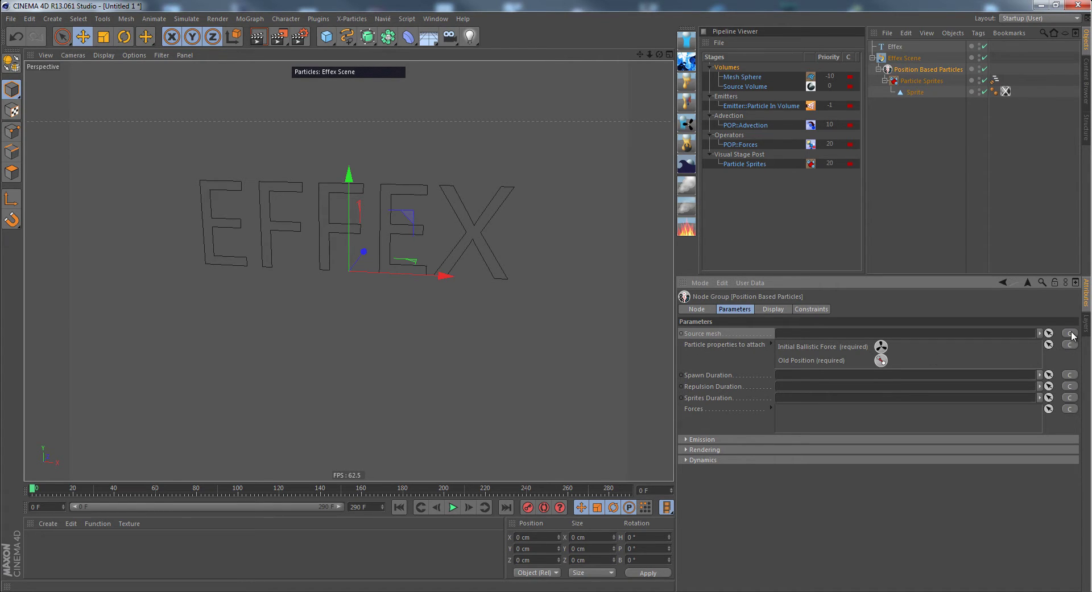
# Add a sphere with a radius of about 50 cm and move it below the text to Y about -88 cm
pyautogui.click(326, 37)
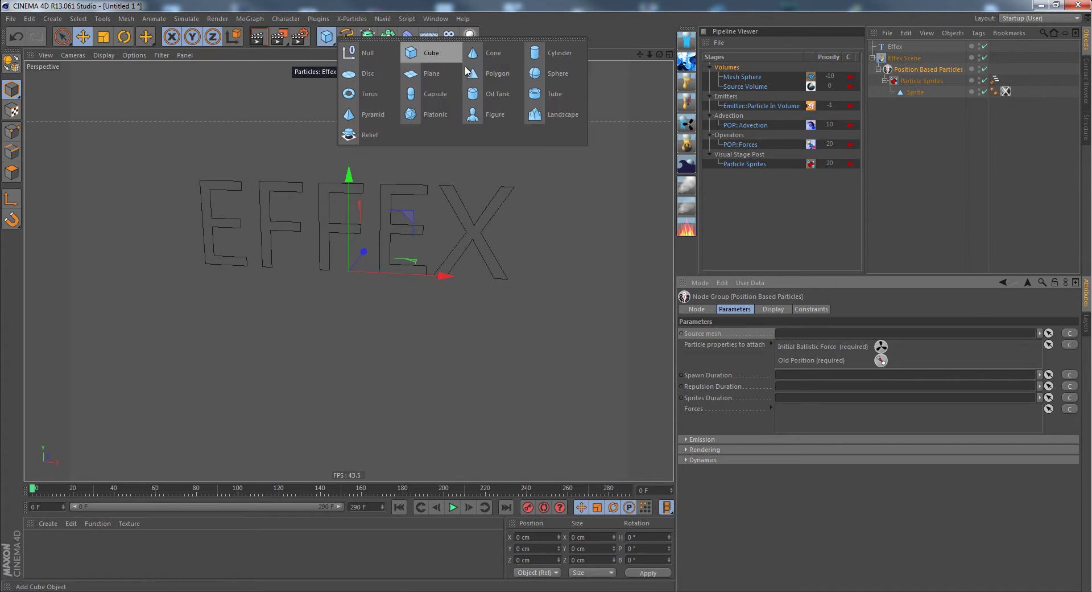
pyautogui.click(545, 74)
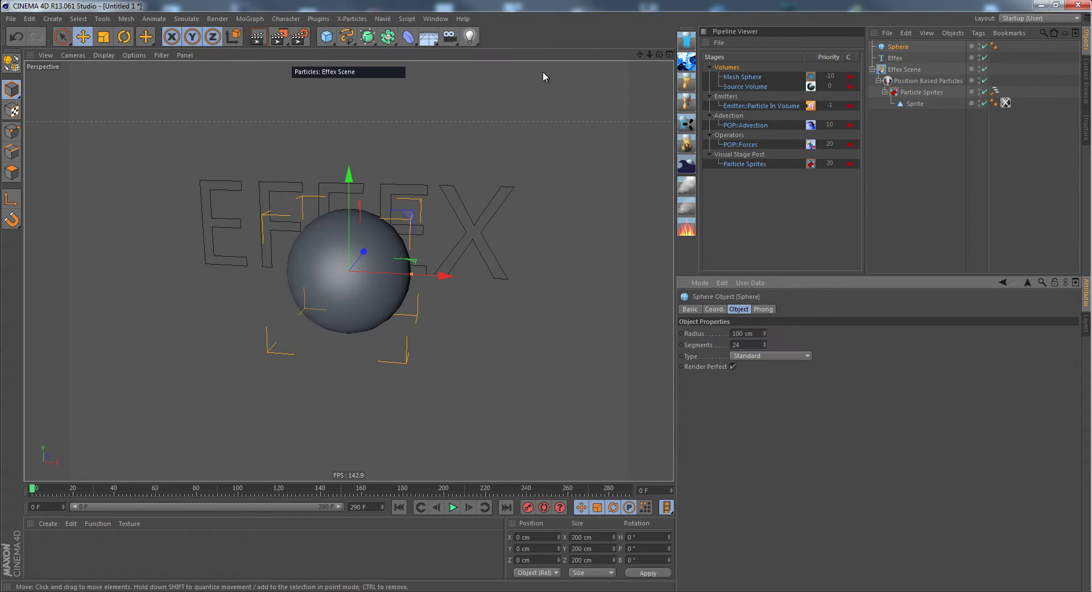
pyautogui.moveTo(412, 275); pyautogui.dragTo(385, 278)
pyautogui.moveTo(350, 174); pyautogui.dragTo(350, 232)
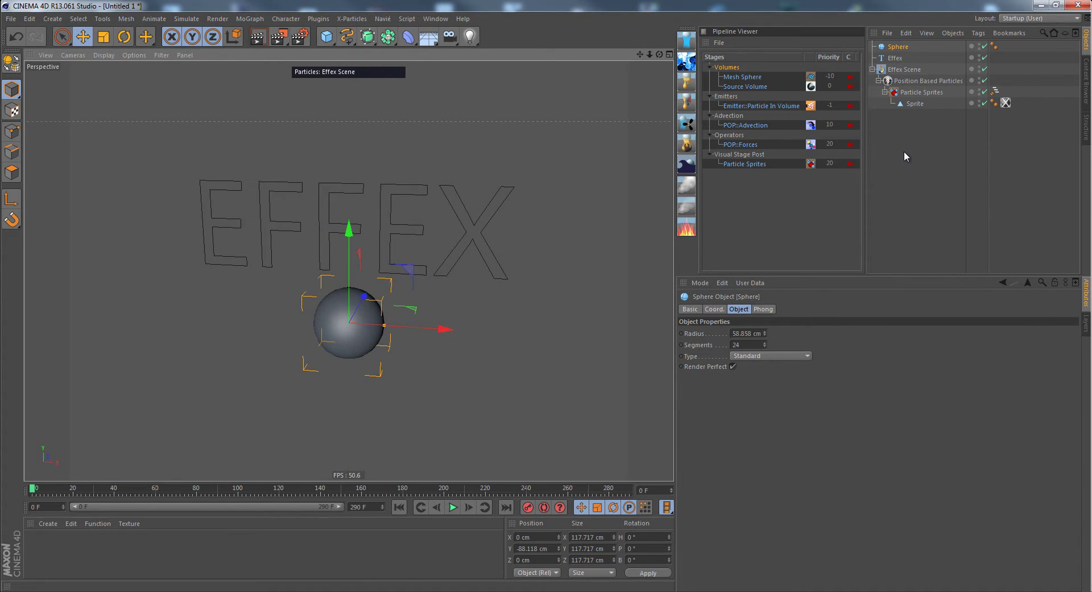
pyautogui.moveTo(384, 324); pyautogui.dragTo(378, 325)
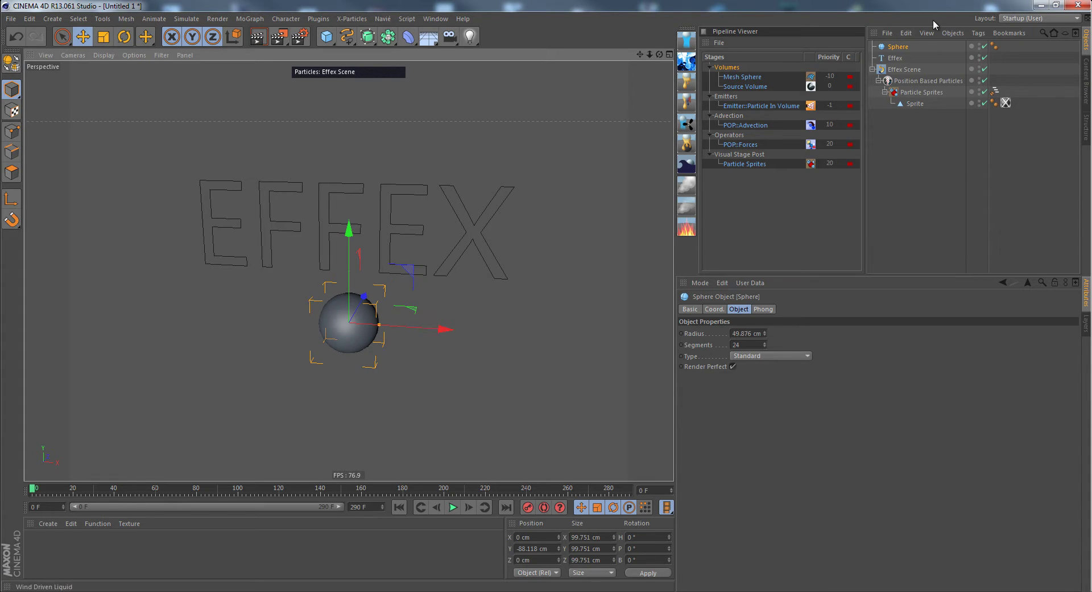
# Hide the sphere in the editor and renderer and assign it as the Source mesh of Position Based Particles
pyautogui.keyDown('alt'); pyautogui.click(979, 46); pyautogui.keyUp('alt')
pyautogui.keyDown('alt'); pyautogui.click(979, 45); pyautogui.keyUp('alt')
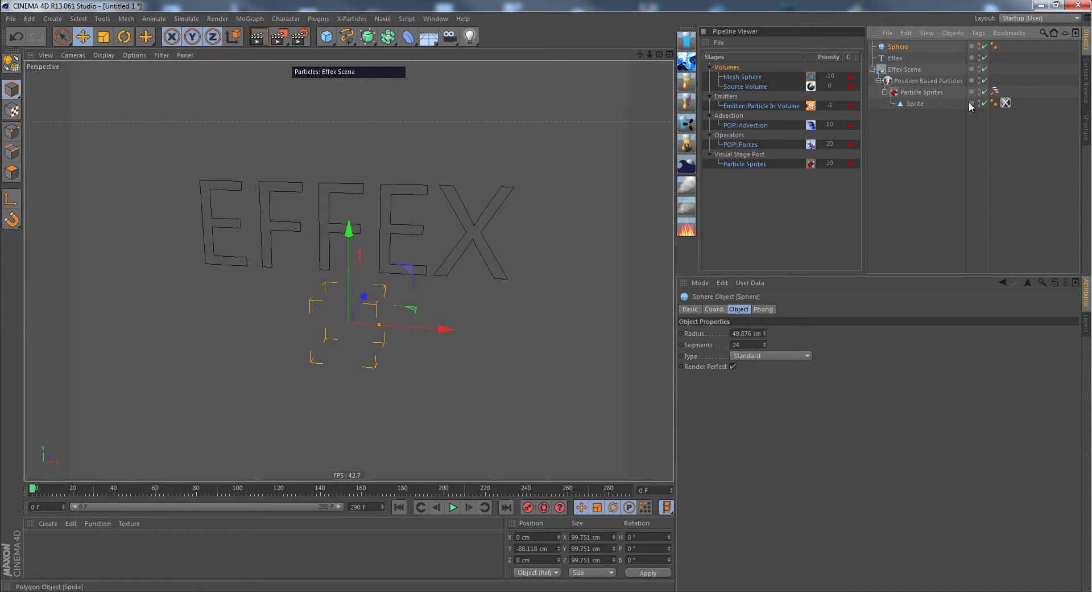
pyautogui.click(928, 80)
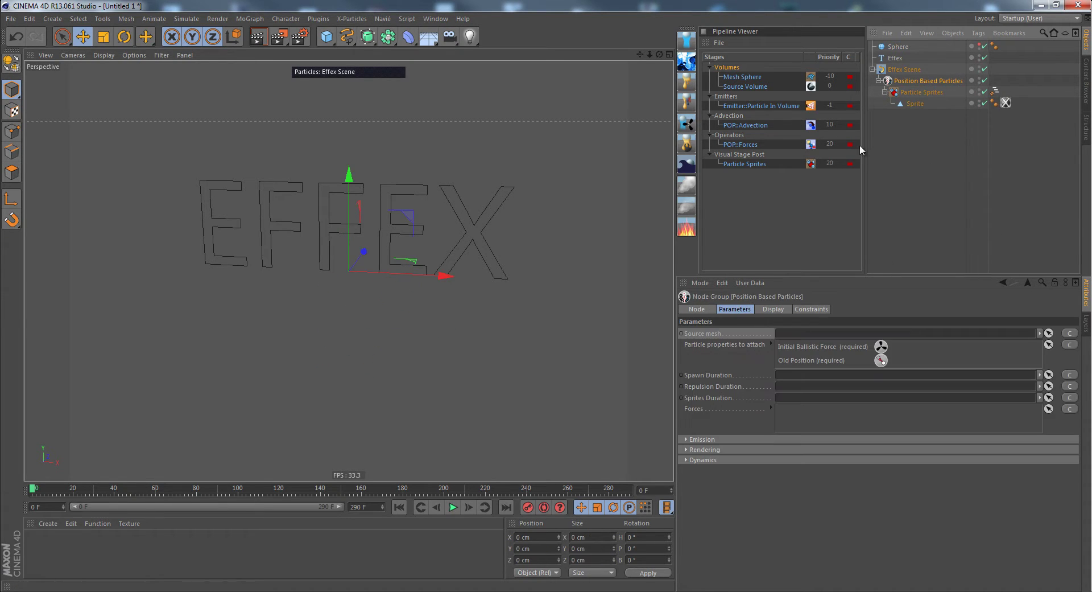
pyautogui.moveTo(898, 47); pyautogui.dragTo(807, 334)
# Set the emission's start of first sequence to frame 0, step forward two frames to check emission, and return to the start
pyautogui.click(702, 439)
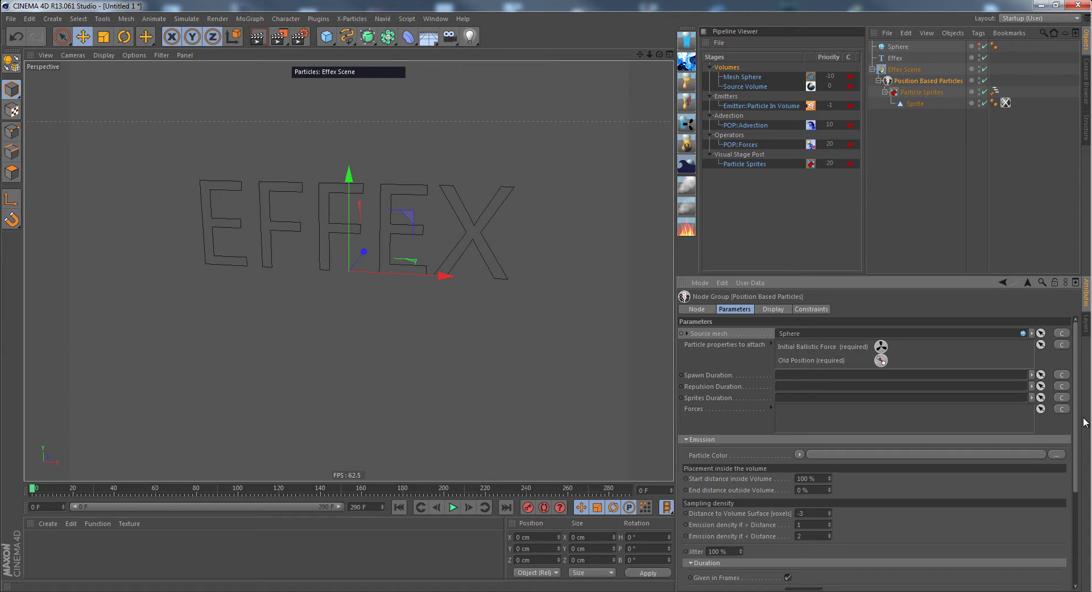
pyautogui.moveTo(1075, 427); pyautogui.dragTo(1073, 476)
pyautogui.scroll(-4, 734, 439)
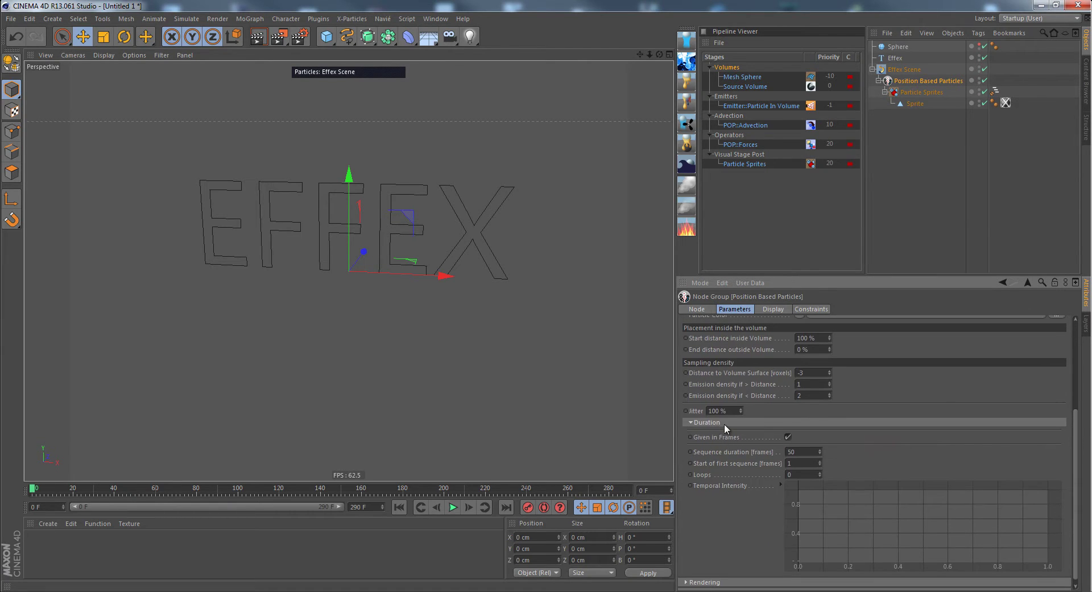
pyautogui.click(711, 462)
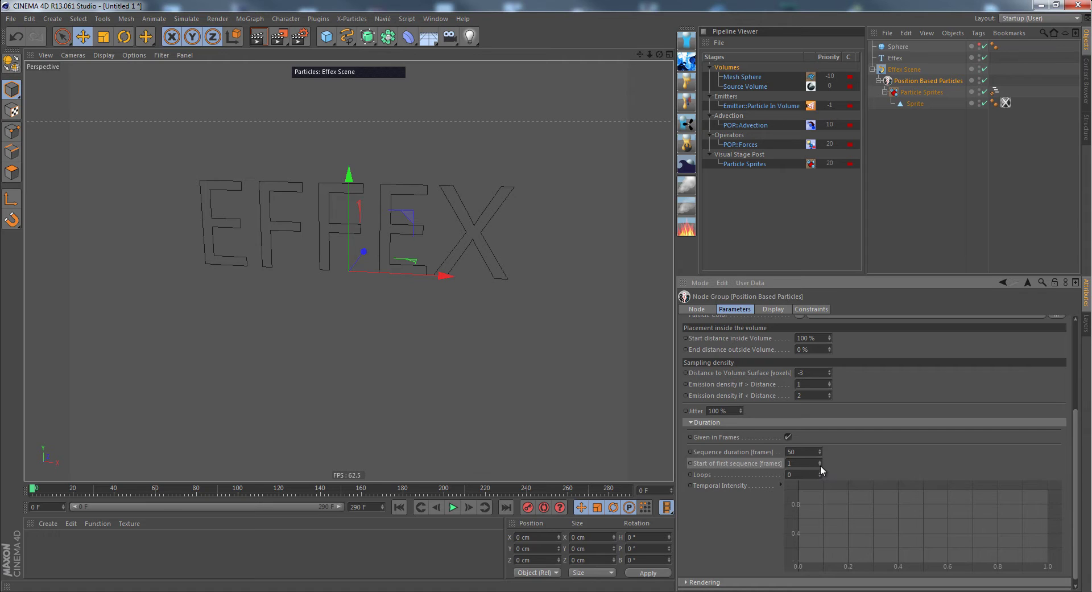
pyautogui.click(469, 507)
pyautogui.click(467, 507)
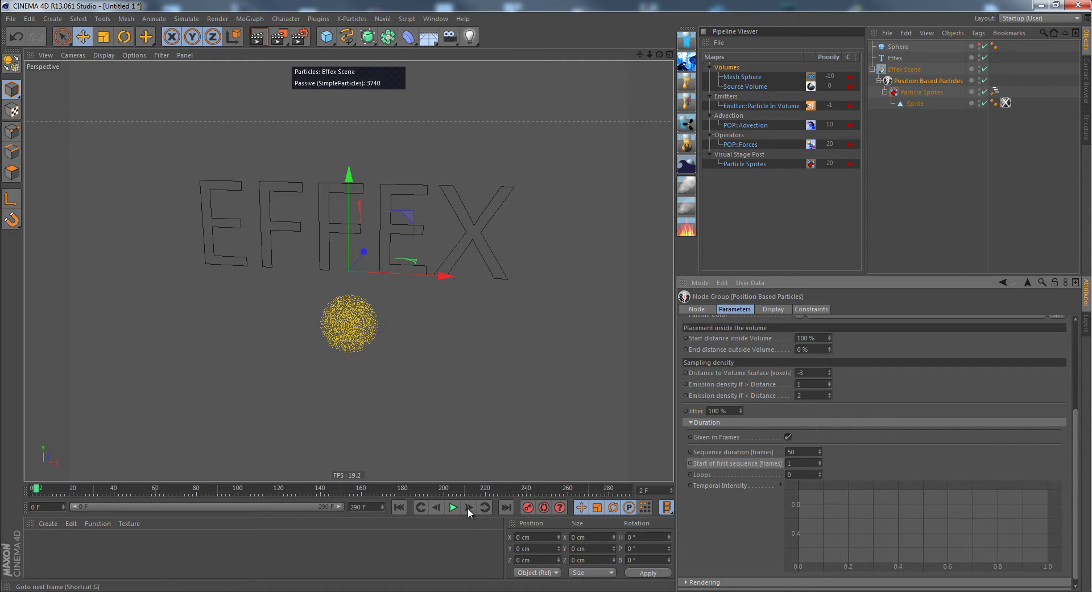
pyautogui.click(399, 506)
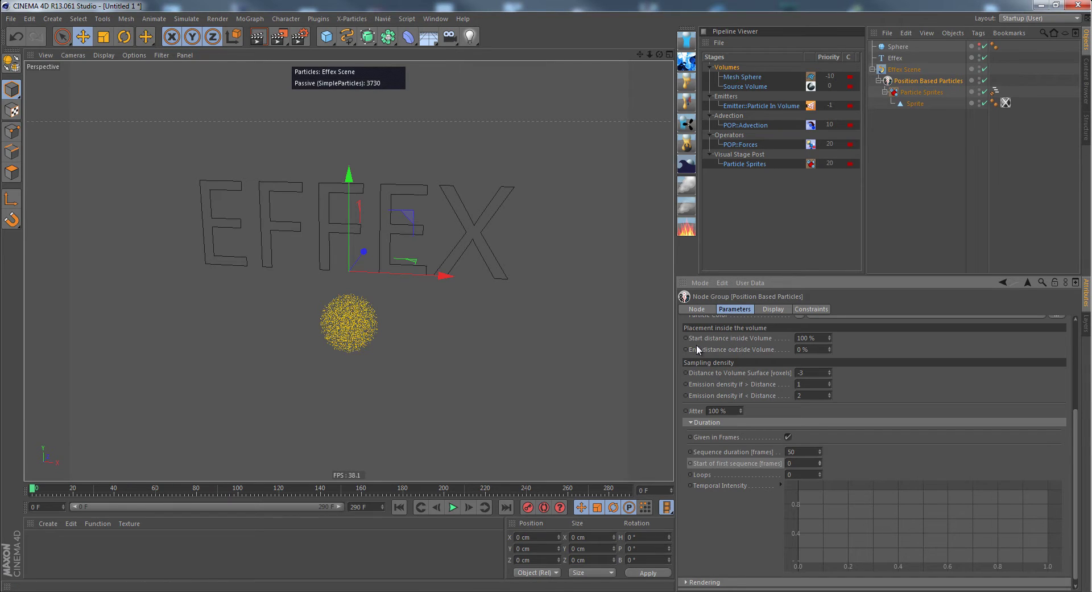
# Set the emission's sequence duration to 10 frames, preview the simulation and rewind to the first frame
pyautogui.doubleClick(794, 450)
pyautogui.write('10')
pyautogui.click(453, 506)
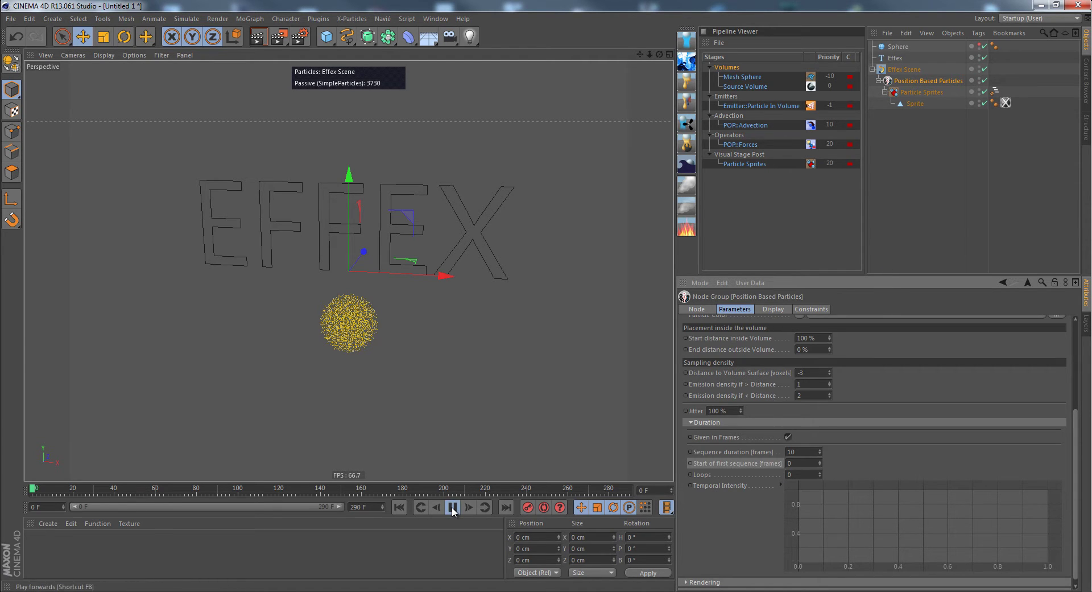
pyautogui.click(399, 507)
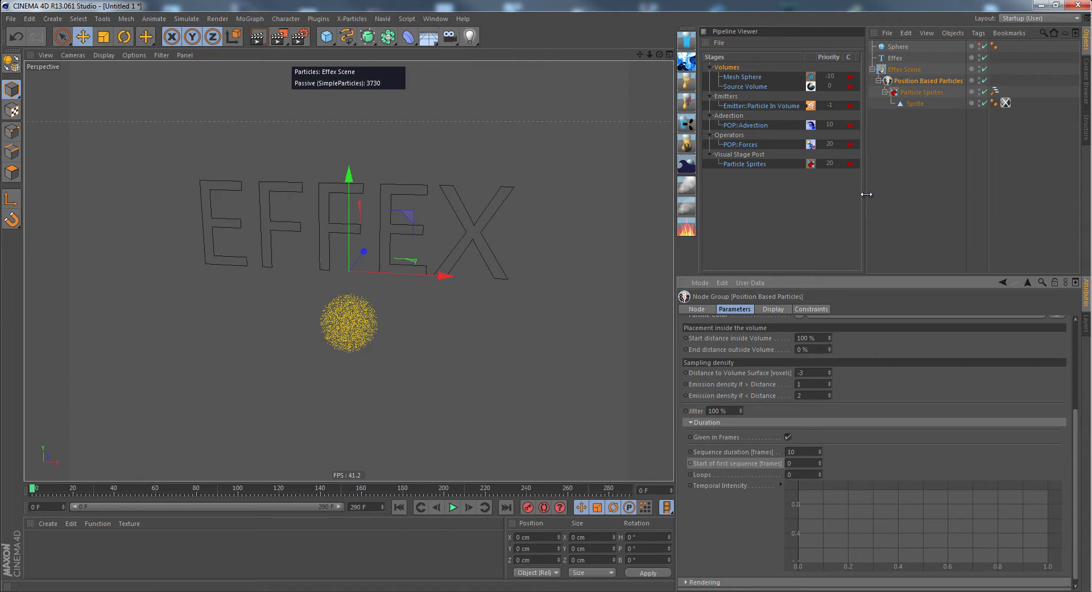
# Examine the Effex Scene's Framework settings, play the particle simulation and return to the first frame
pyautogui.click(905, 68)
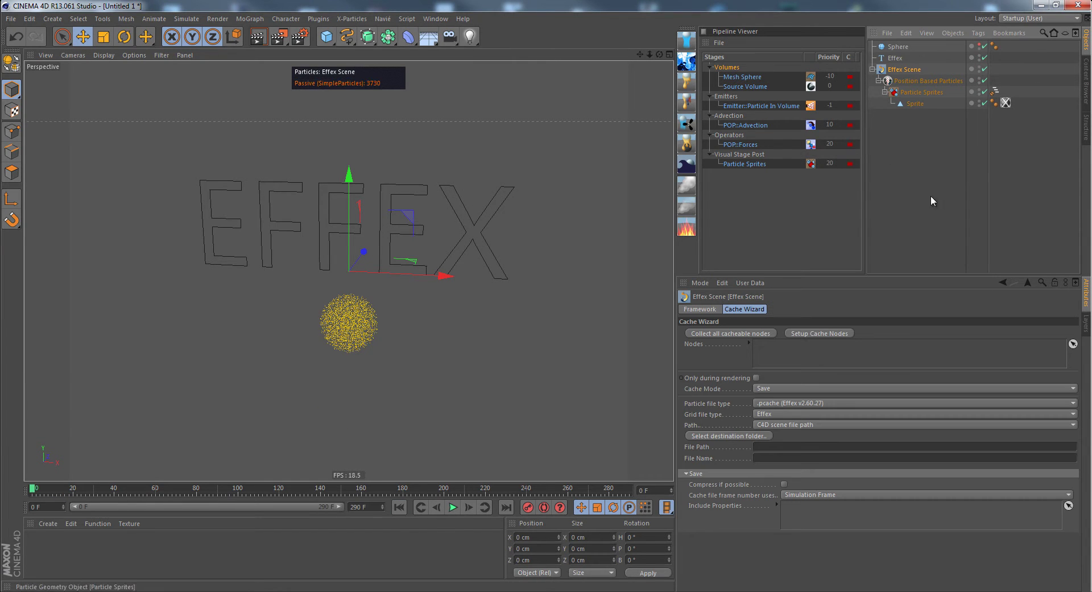
pyautogui.click(712, 310)
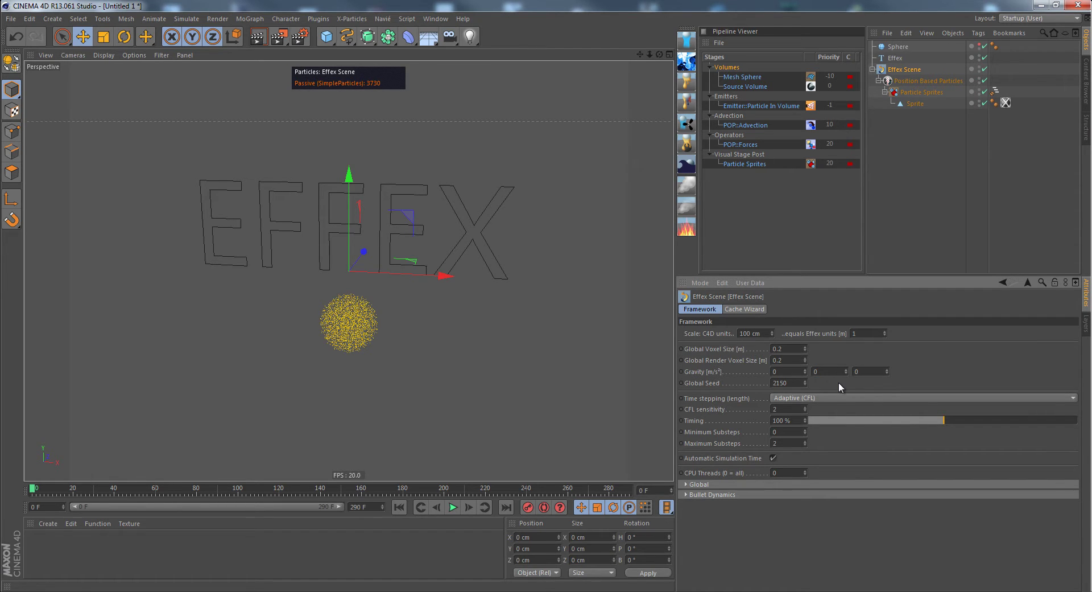
pyautogui.click(450, 507)
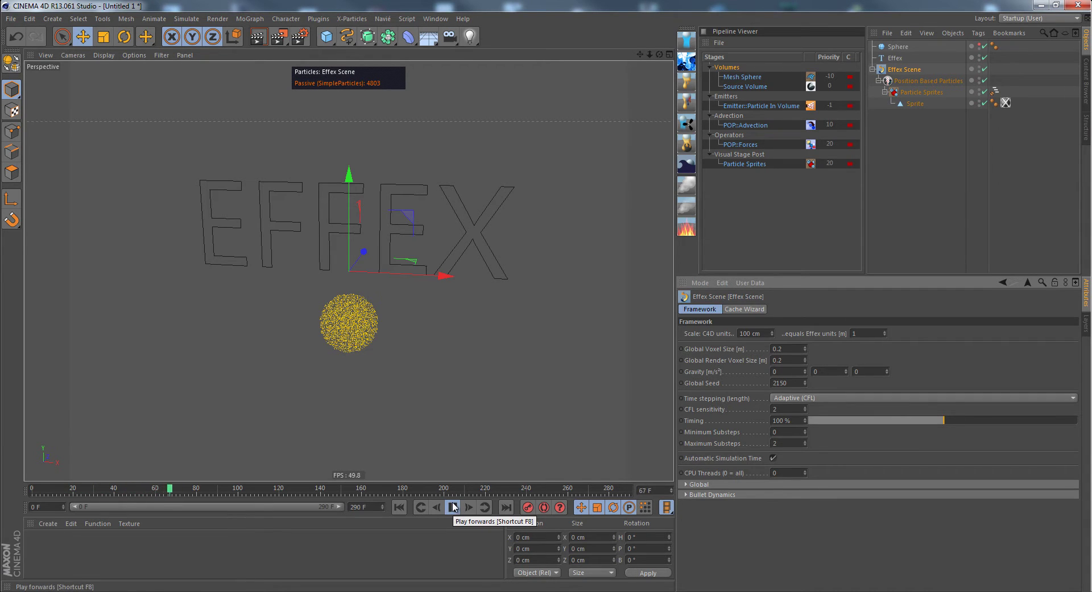
pyautogui.click(453, 506)
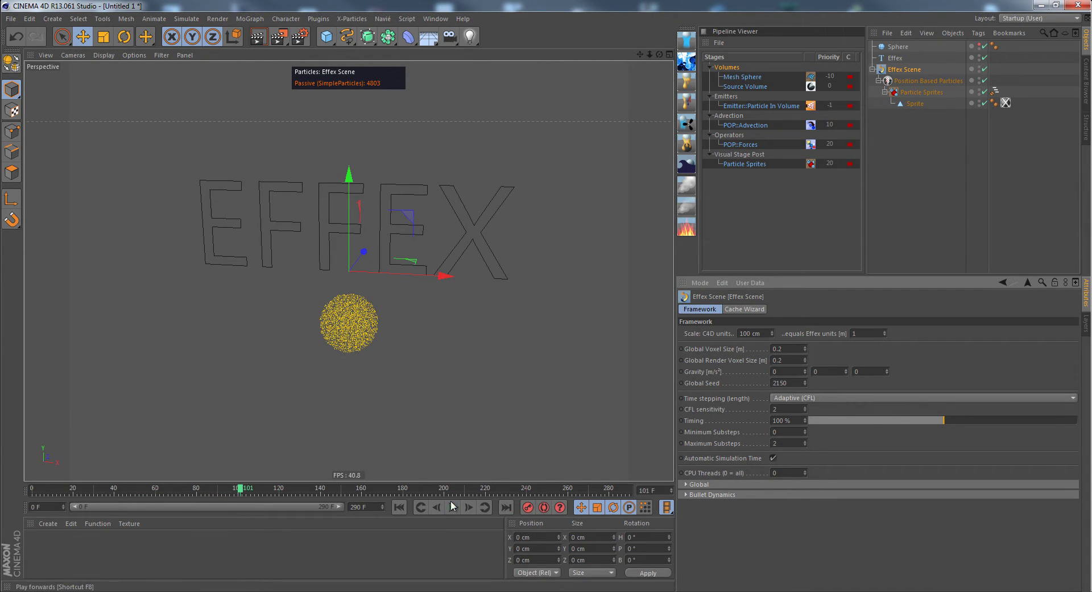
pyautogui.click(399, 507)
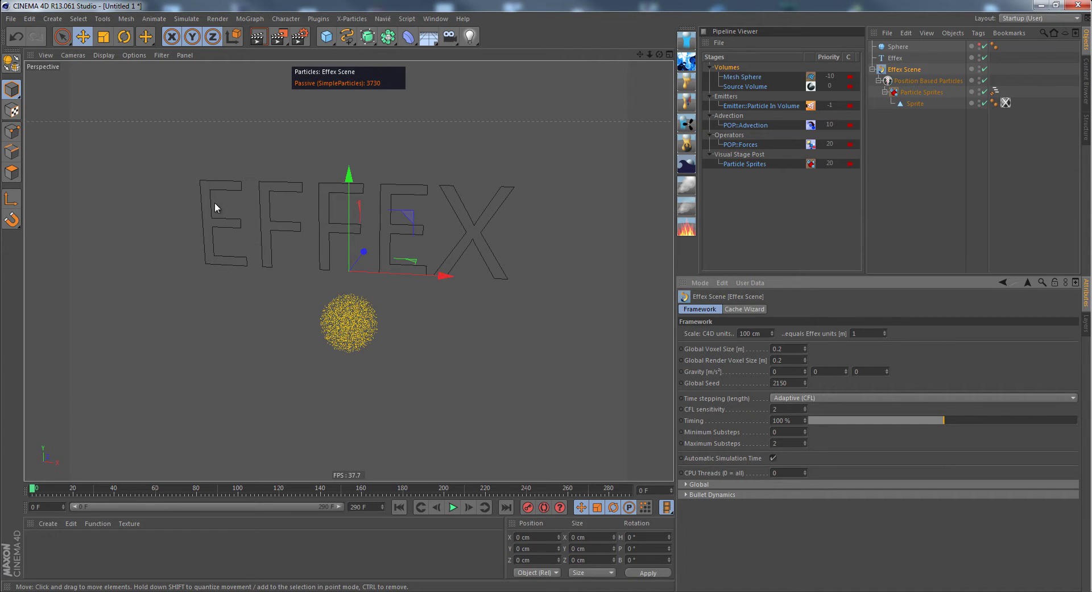
# Add a POP::Follow Spline operator and nest it in the Effex Scene above Position Based Particles
pyautogui.click(391, 21)
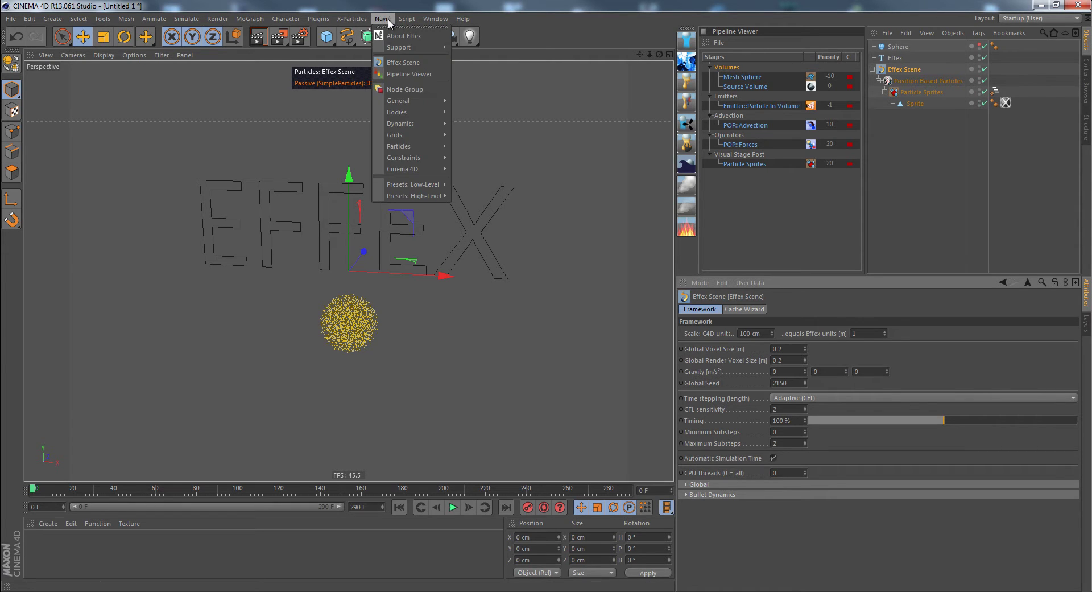
pyautogui.moveTo(434, 149)
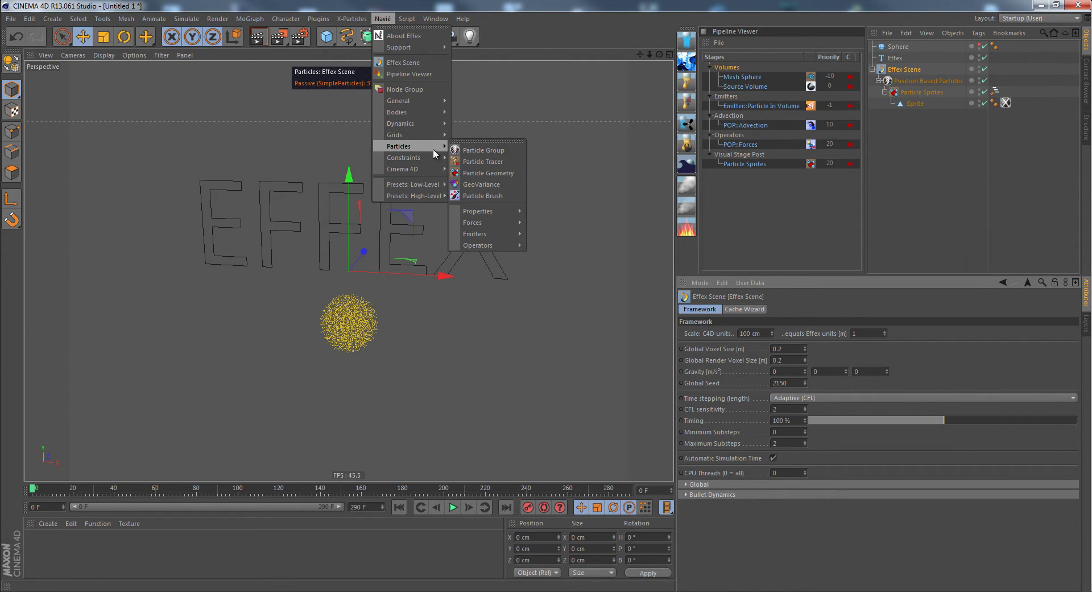
pyautogui.moveTo(497, 245)
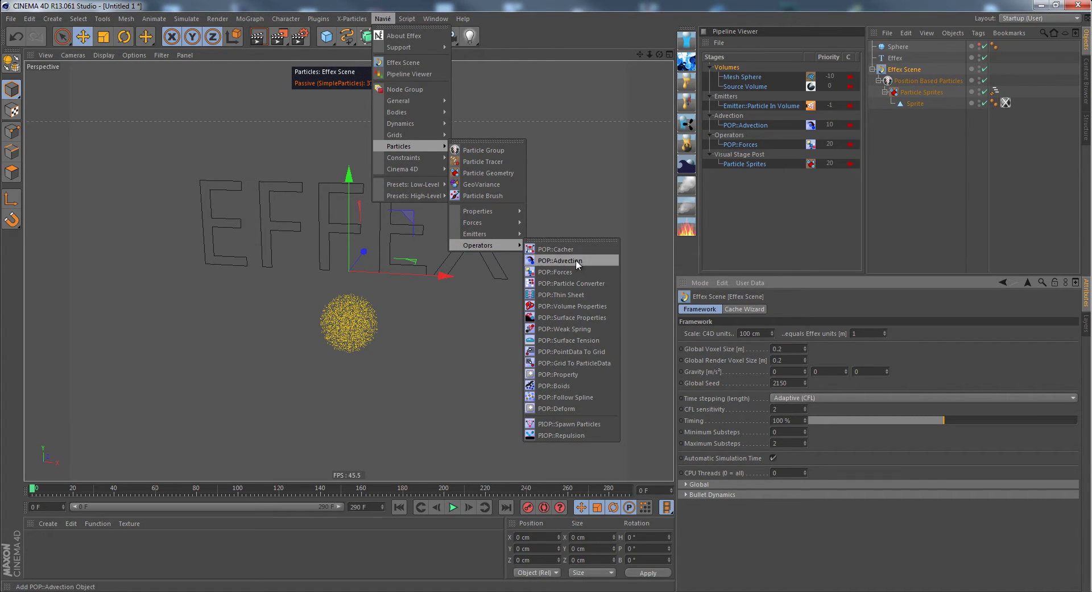
pyautogui.click(561, 397)
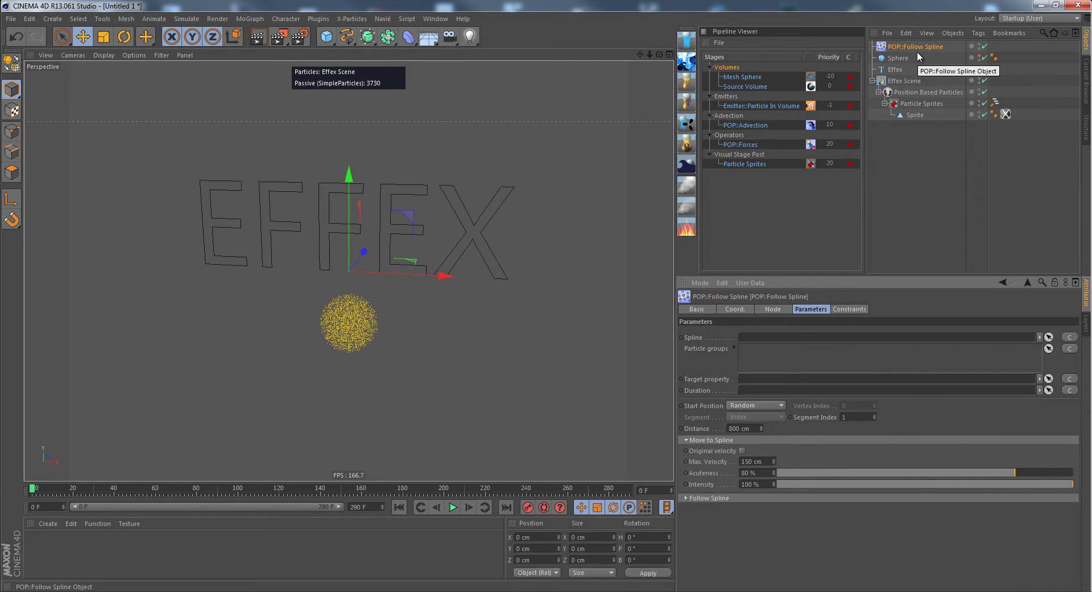
pyautogui.moveTo(918, 48); pyautogui.dragTo(910, 88)
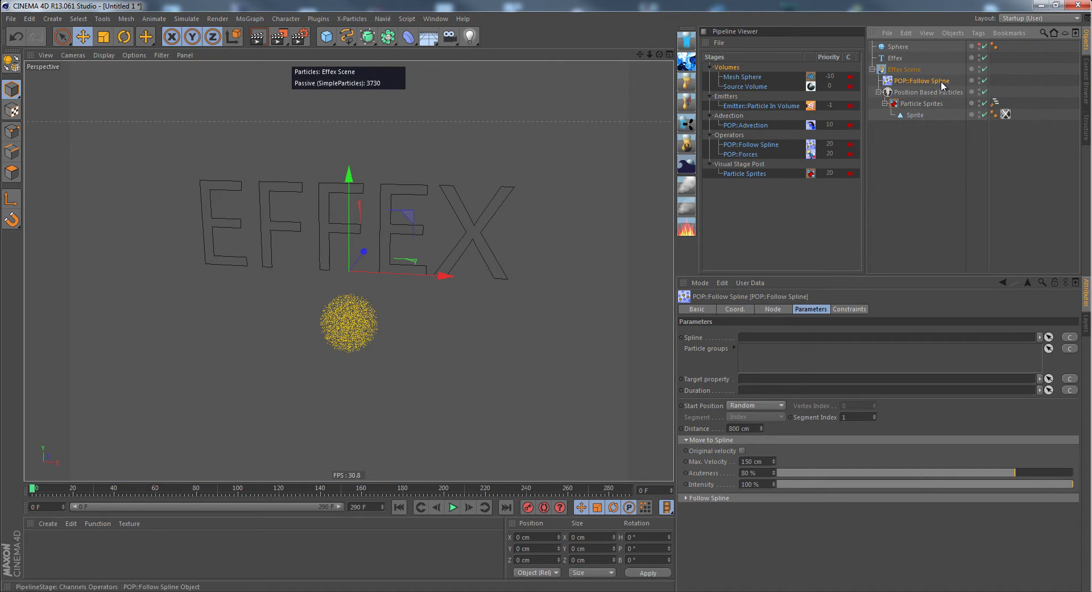
# Assign the Effex text as the POP::Follow Spline operator's spline and SimpleParticles as its particle group
pyautogui.click(1070, 338)
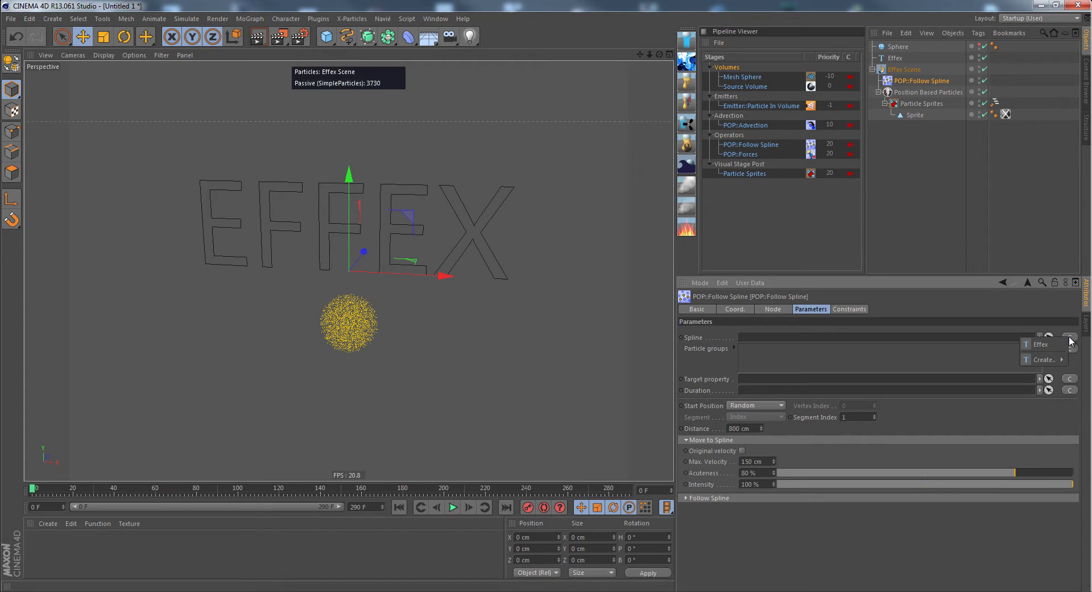
pyautogui.click(1041, 345)
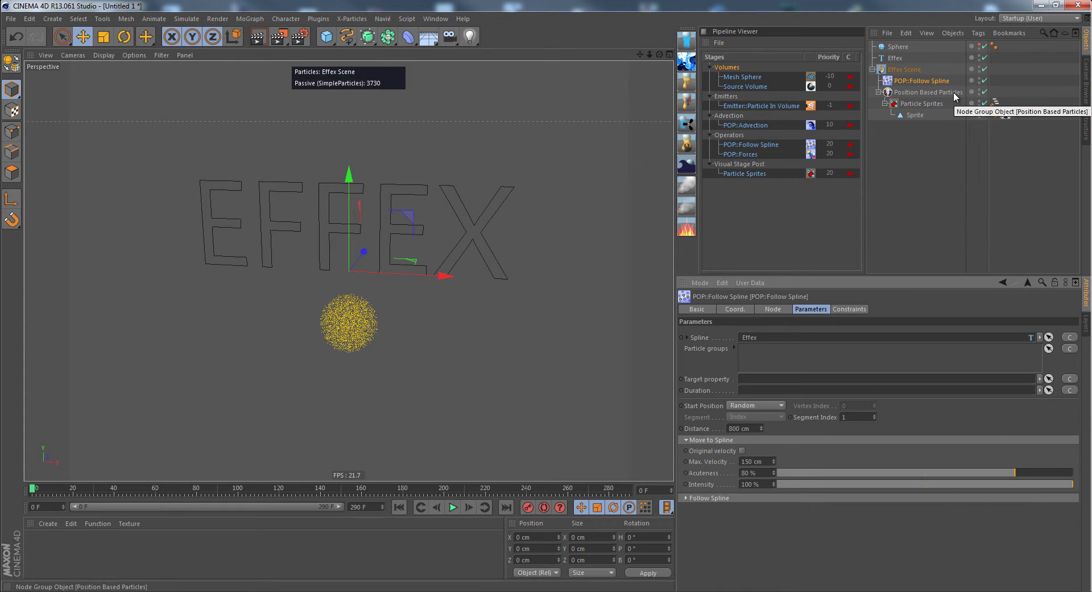
pyautogui.click(1070, 348)
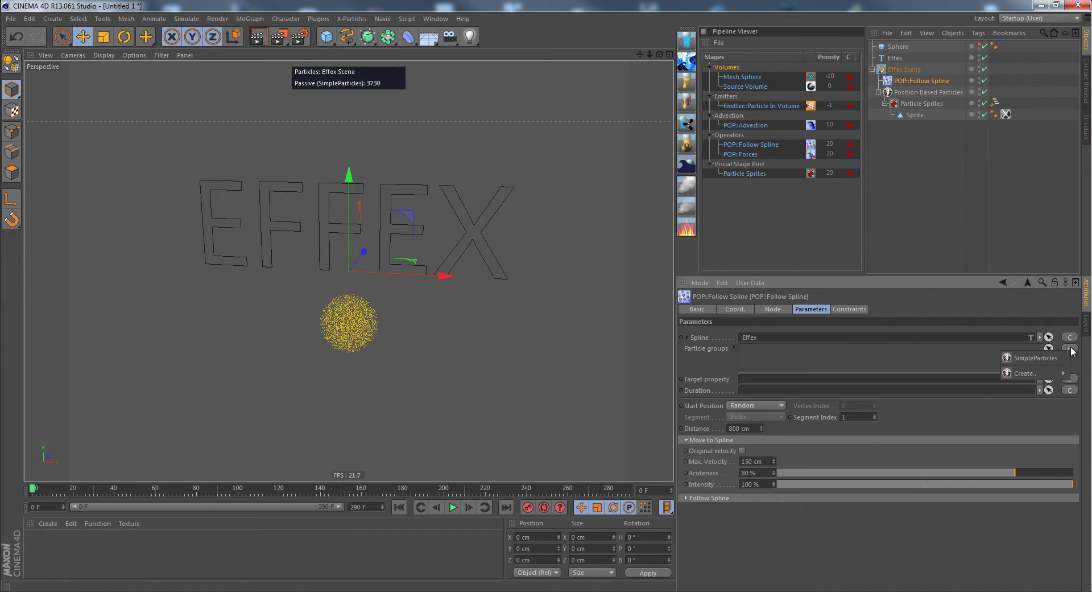
pyautogui.click(1045, 362)
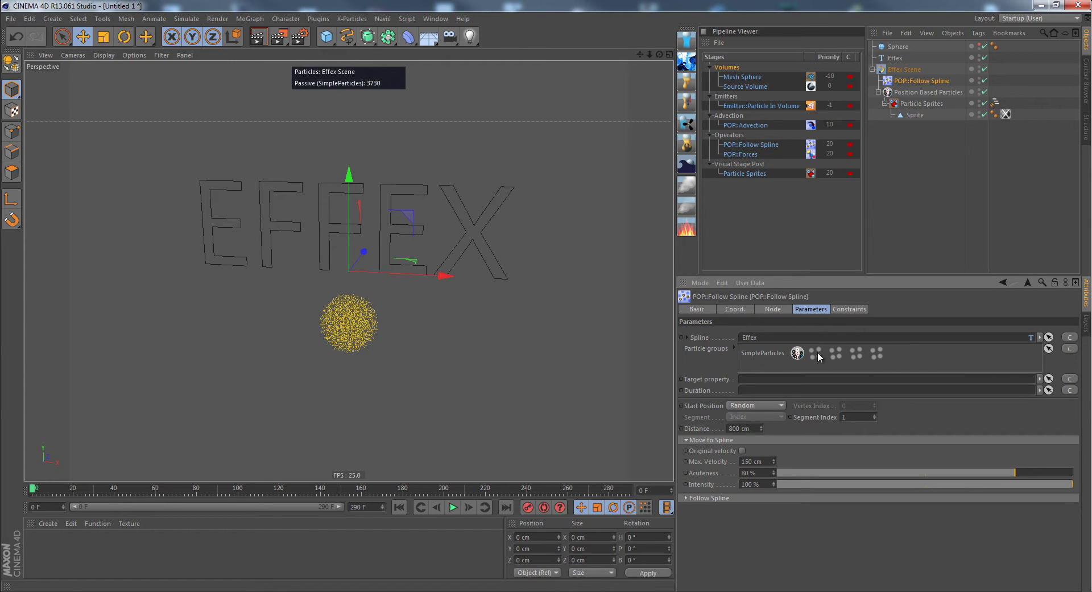
pyautogui.click(917, 95)
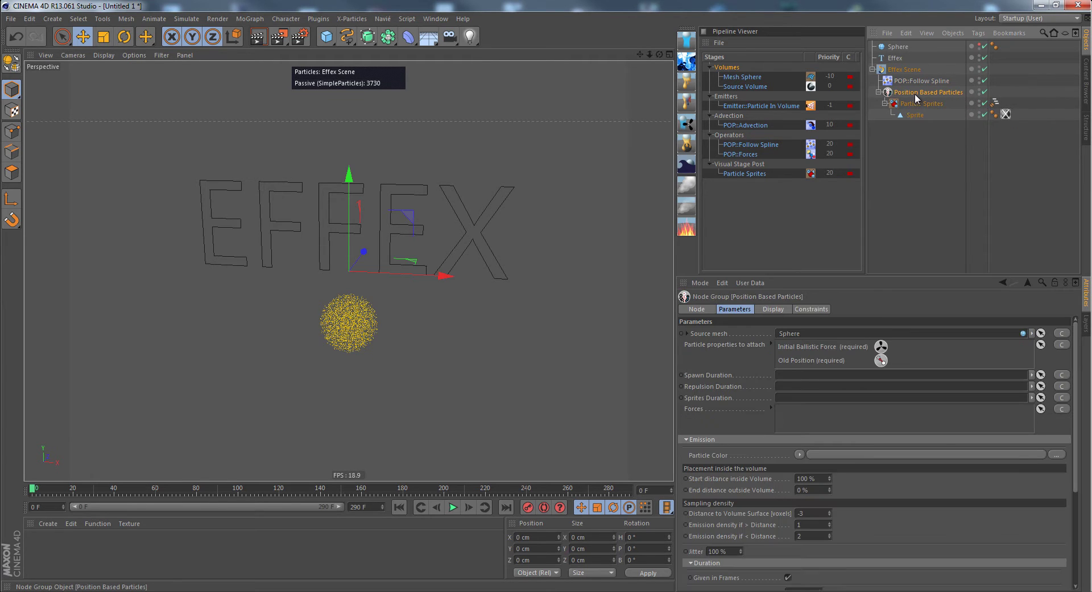
pyautogui.click(695, 438)
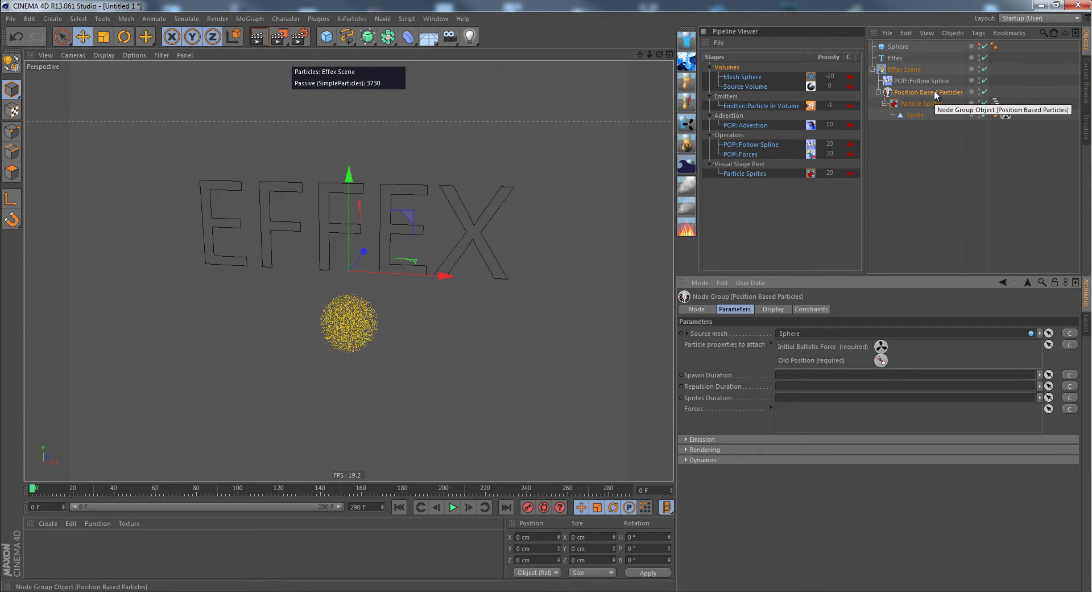
pyautogui.click(384, 19)
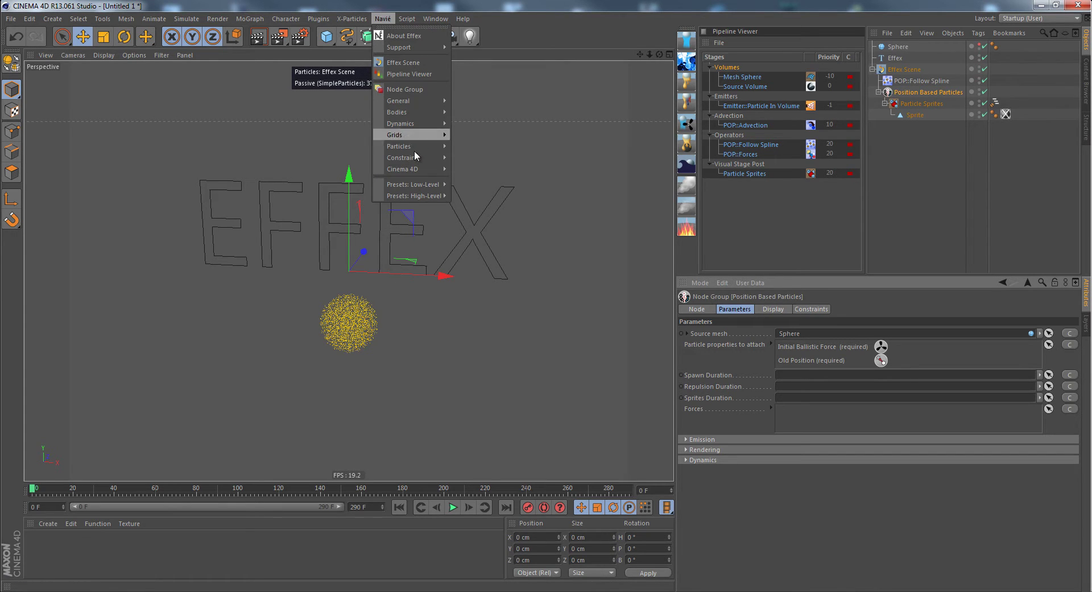
pyautogui.moveTo(422, 145)
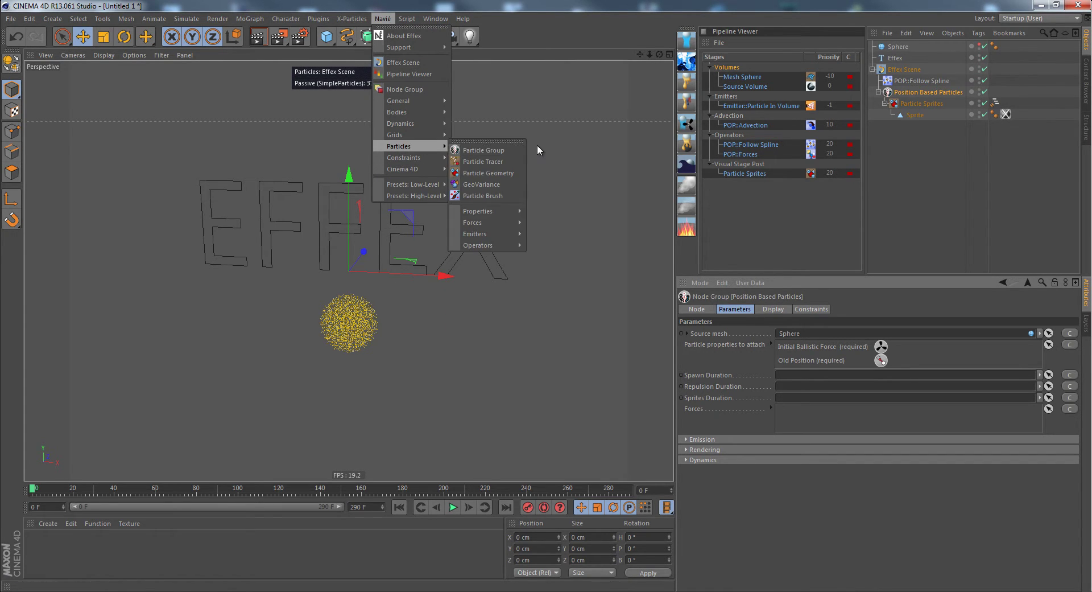
pyautogui.click(476, 151)
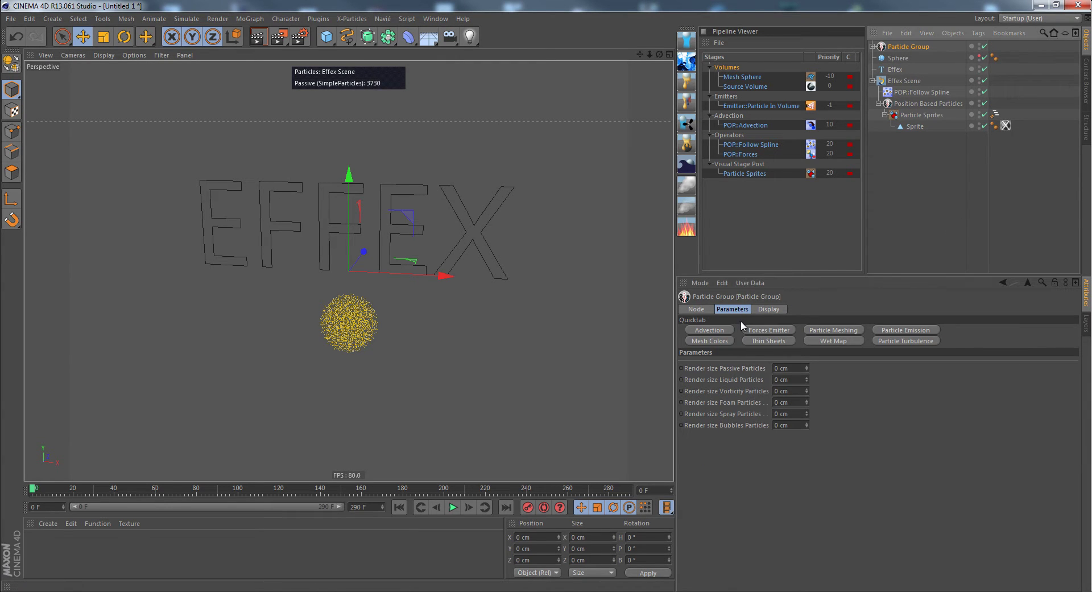
pyautogui.click(763, 309)
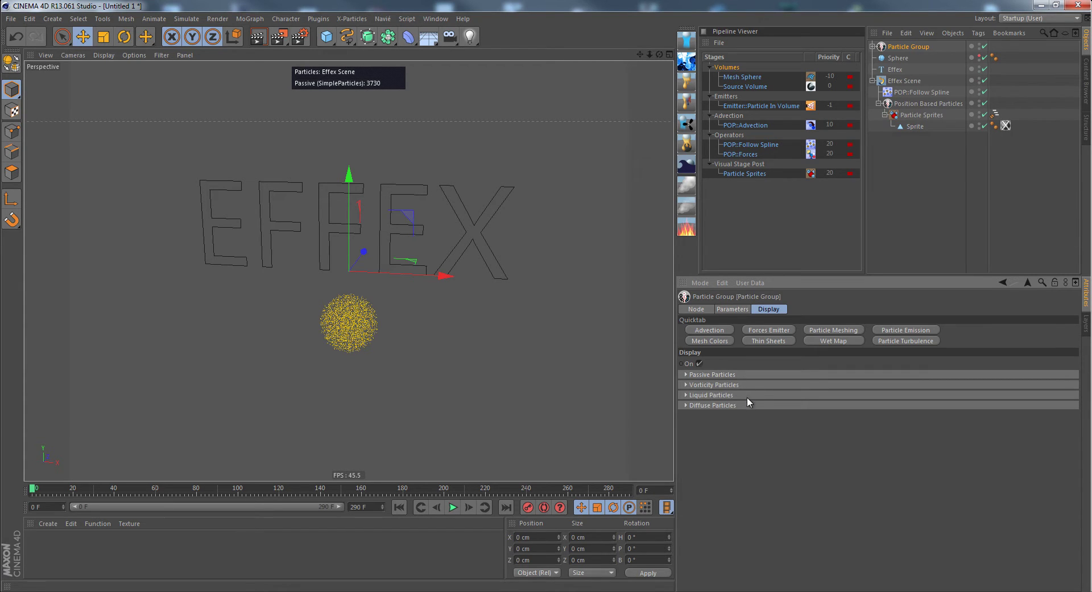
pyautogui.click(921, 104)
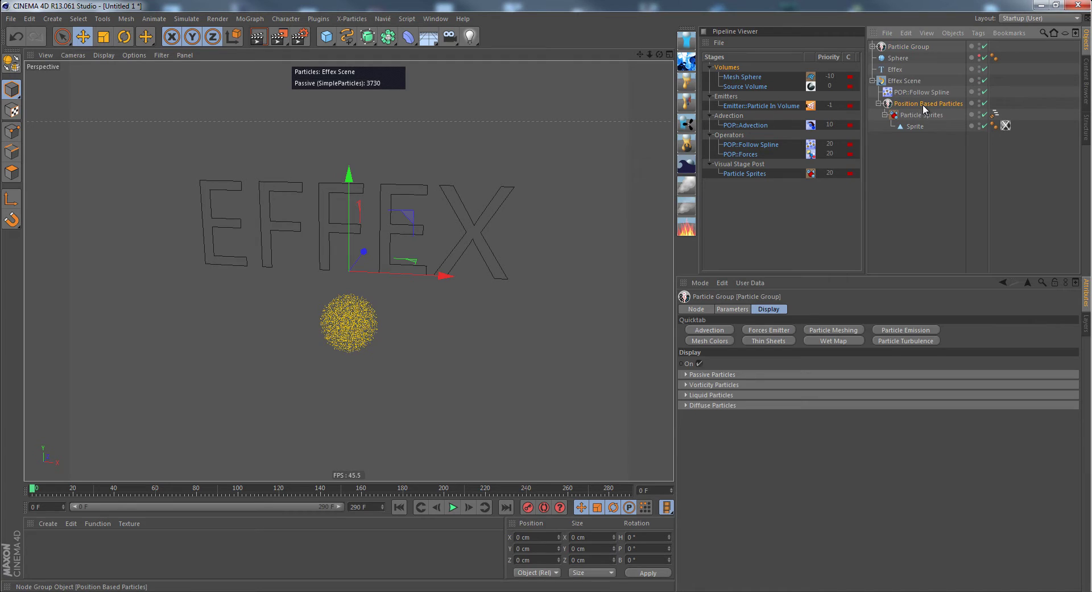
pyautogui.click(382, 19)
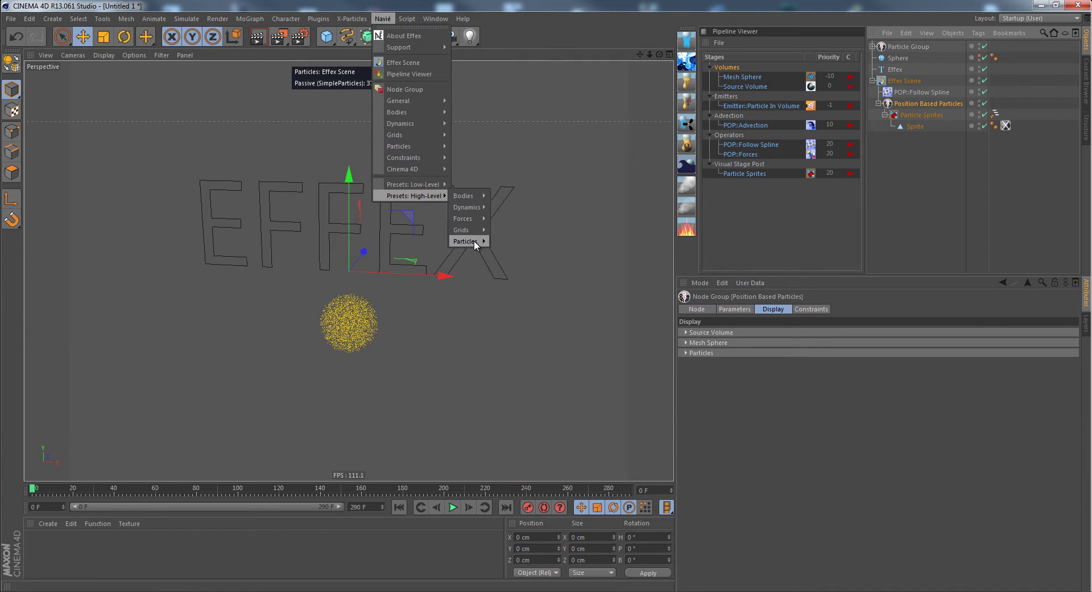
pyautogui.moveTo(475, 242)
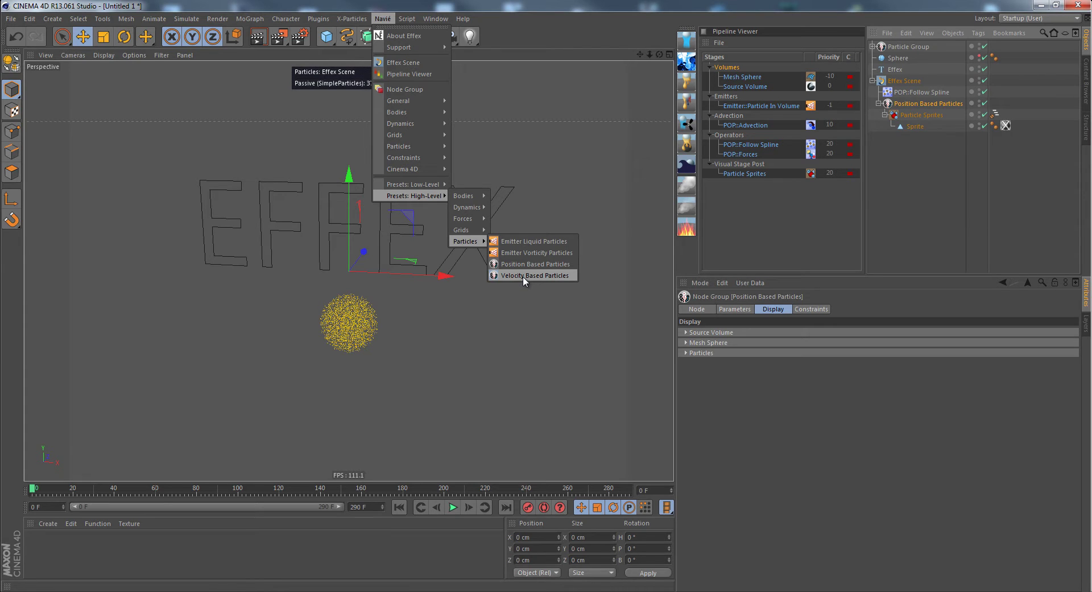
pyautogui.click(914, 43)
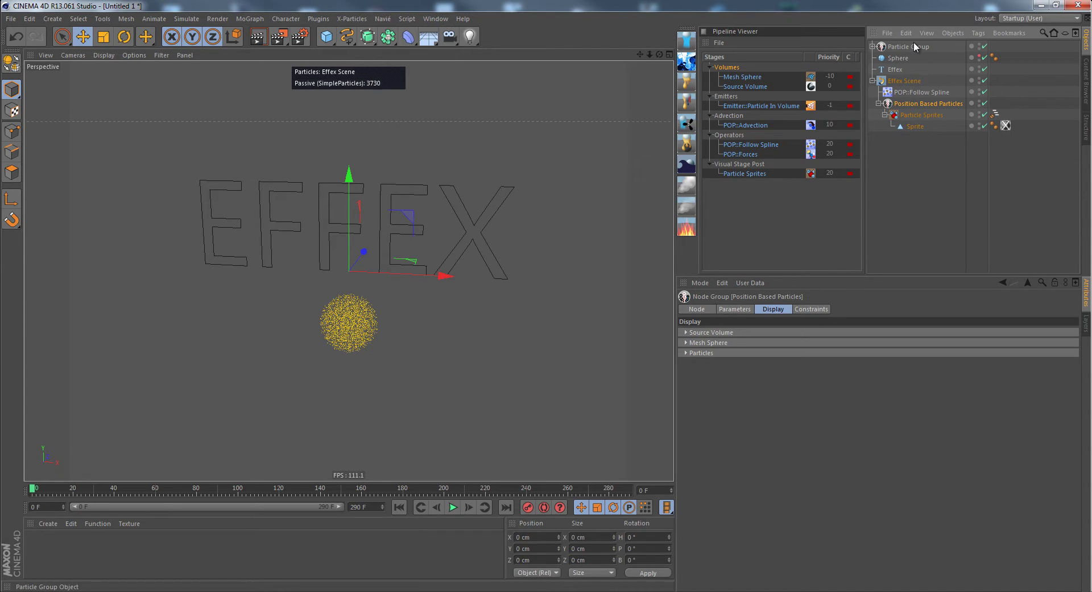
pyautogui.click(914, 44)
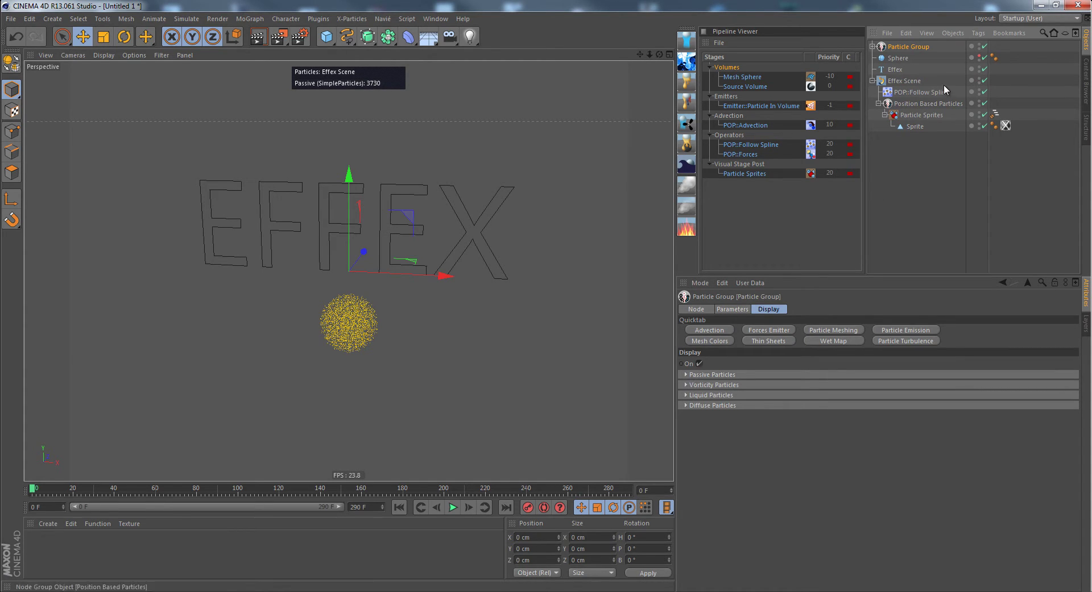
pyautogui.press('Delete')
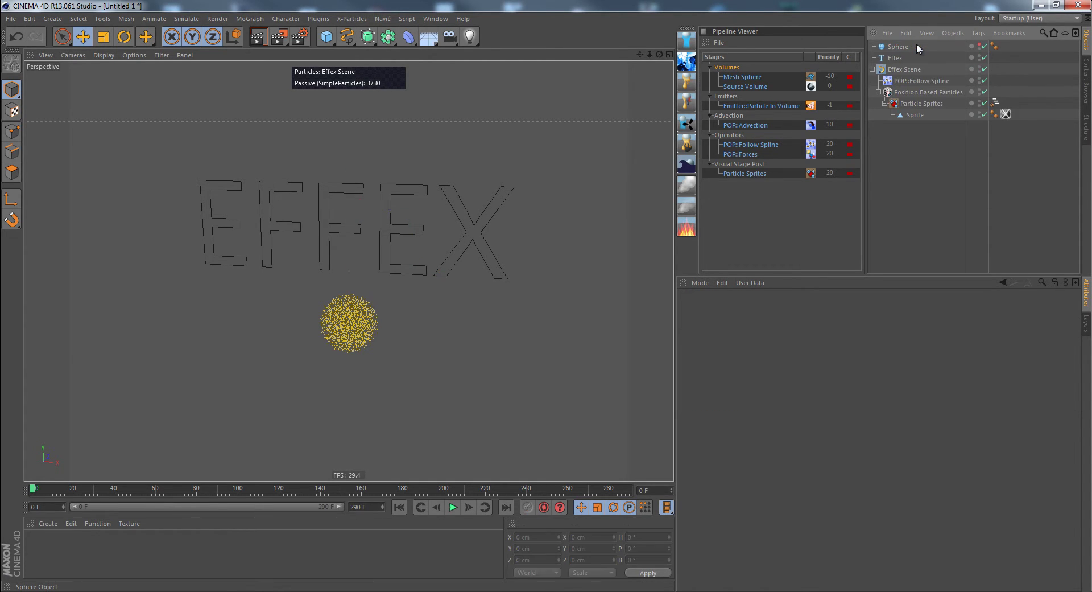
# Enable the first particle type for SimpleParticles in the POP::Follow Spline operator, play the simulation and stop it
pyautogui.click(917, 84)
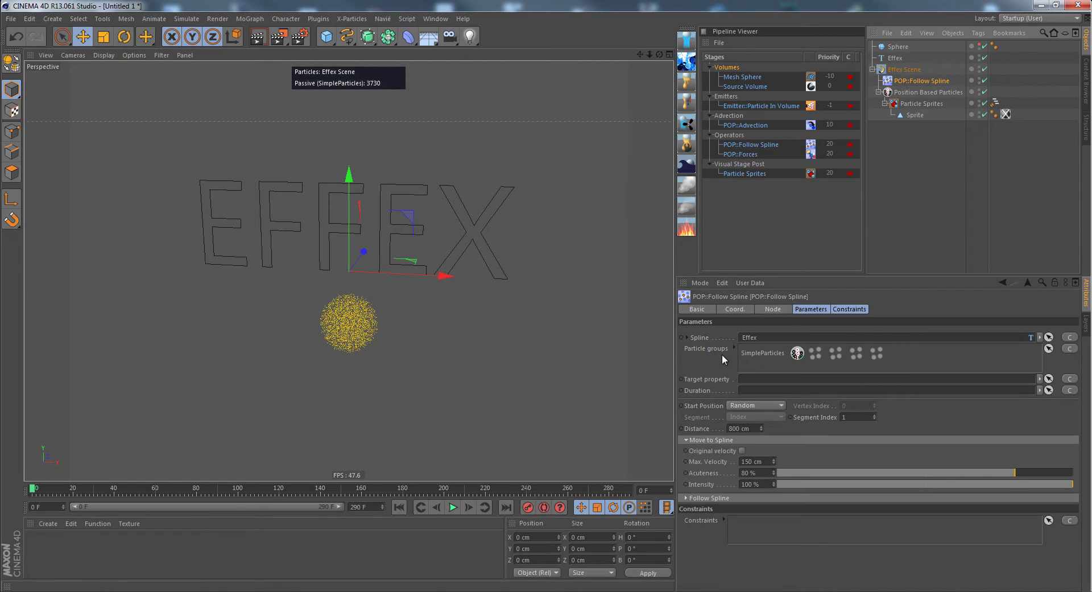
pyautogui.click(752, 356)
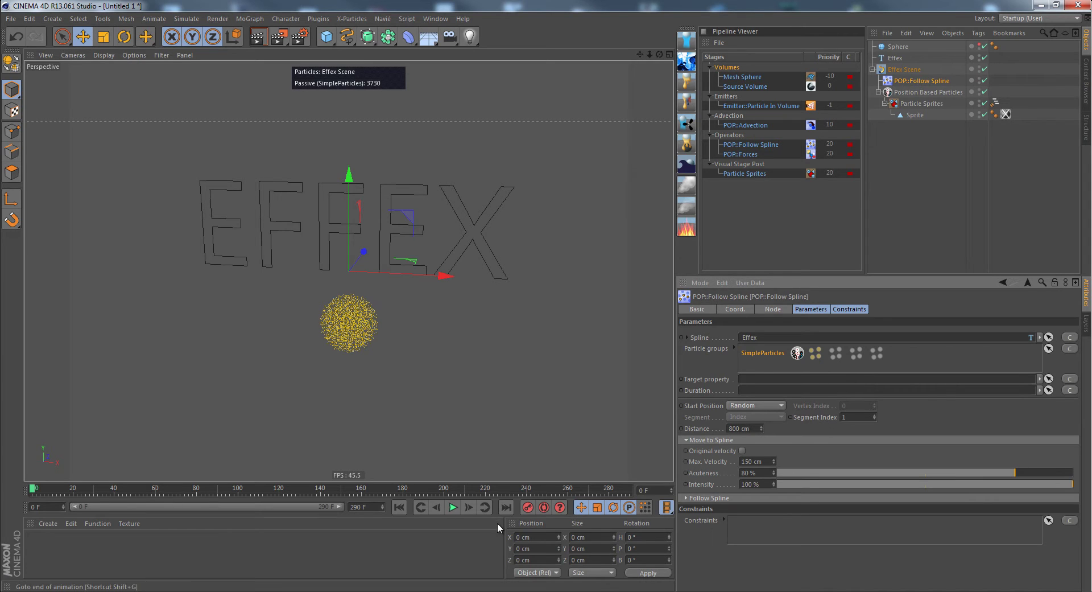
pyautogui.click(454, 507)
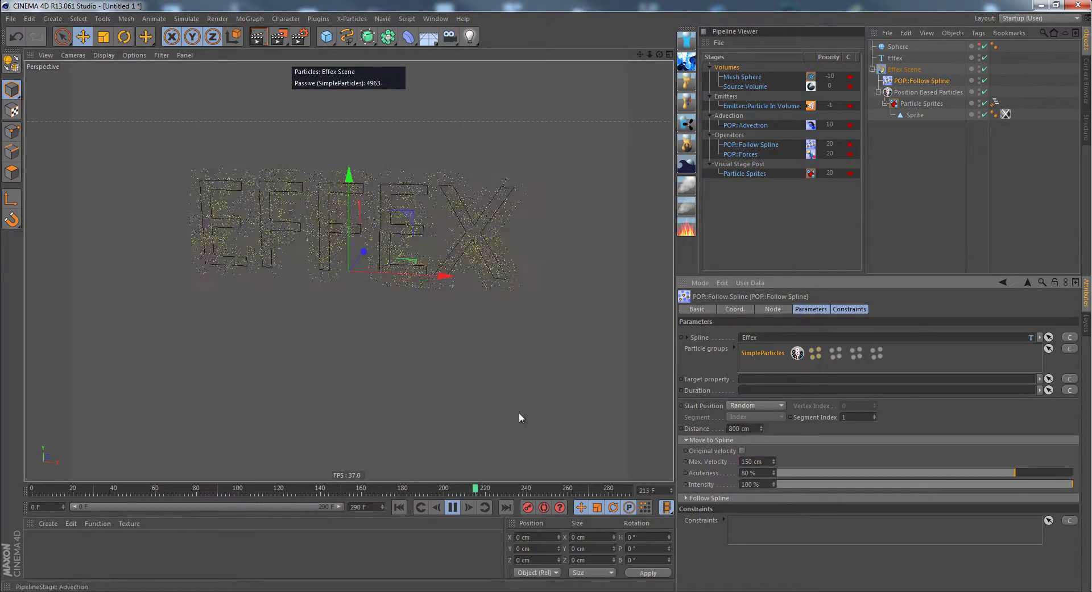
pyautogui.click(452, 507)
# Set the Effex text's intermediate points to Uniform, rewind to the first frame and replay the simulation
pyautogui.click(894, 58)
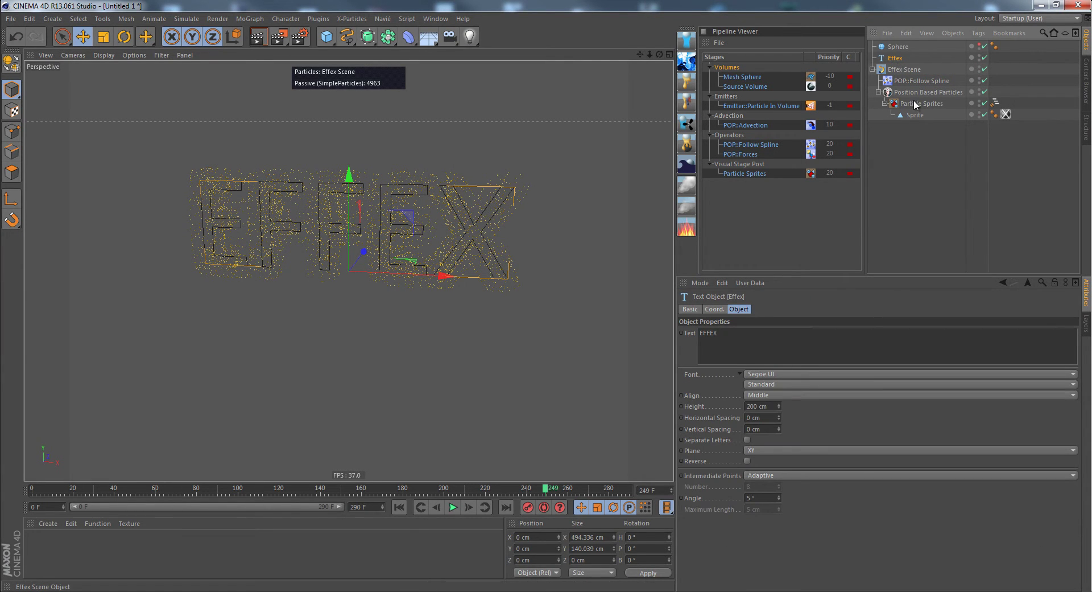
pyautogui.click(790, 476)
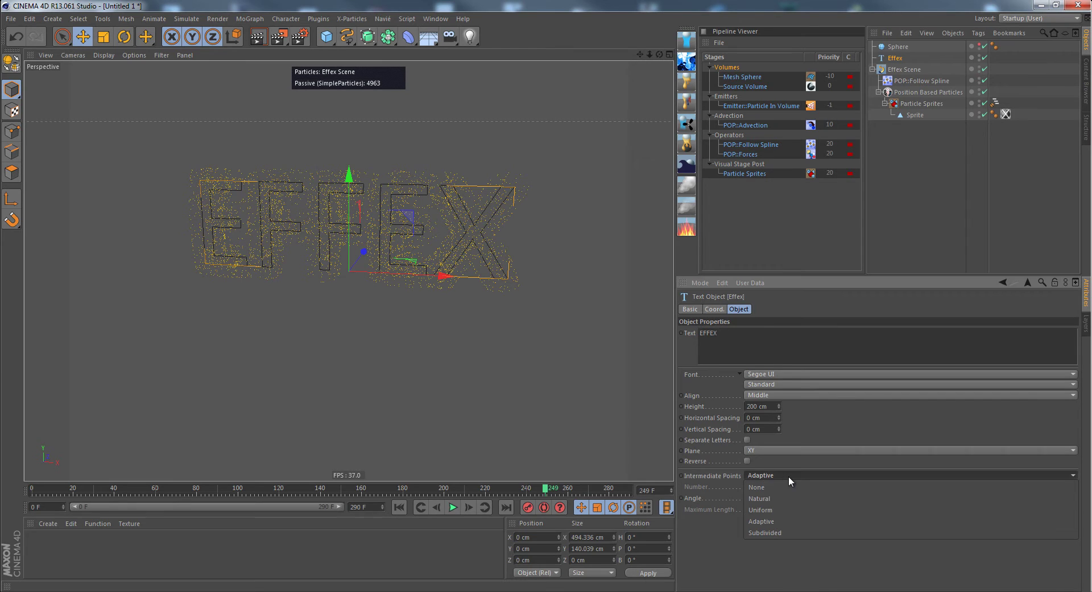
pyautogui.click(800, 510)
pyautogui.click(400, 507)
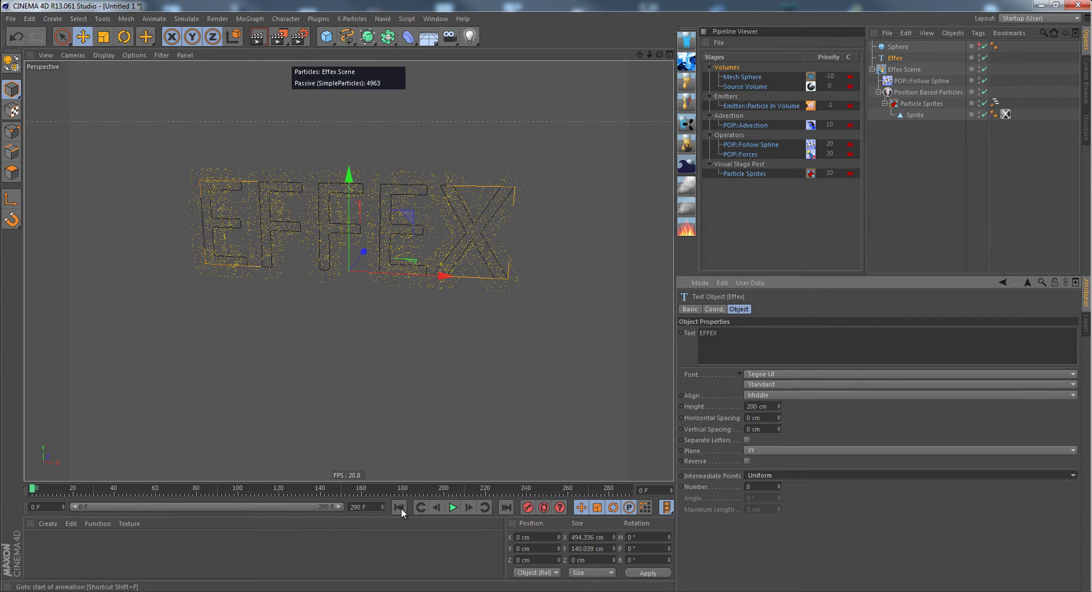
pyautogui.click(451, 507)
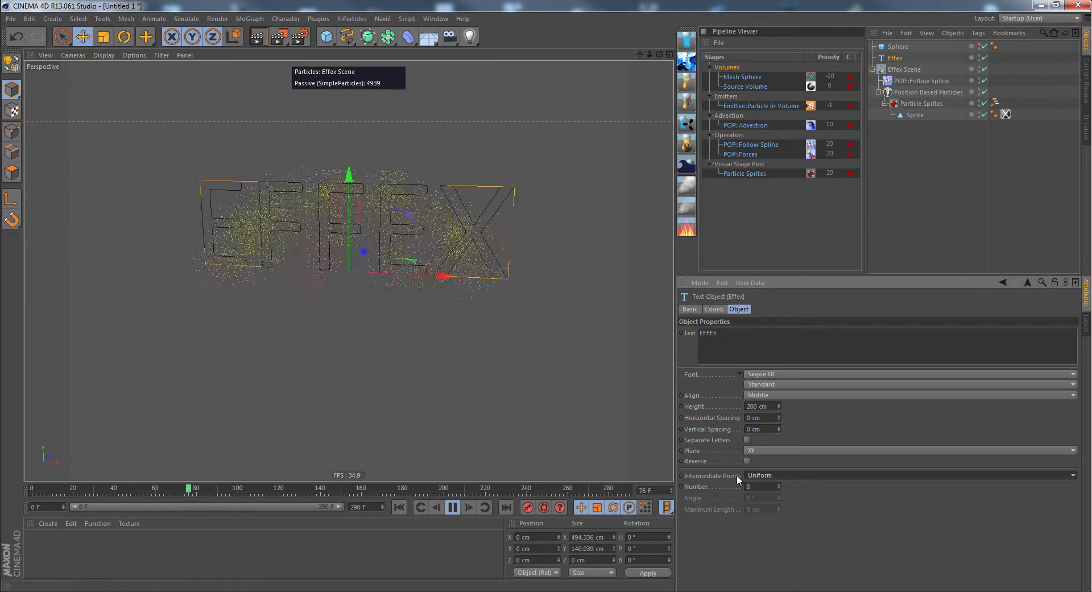
# Try 16 % acuteness for the POP::Follow Spline operator's movement to the spline and raise it to 65 %
pyautogui.click(927, 105)
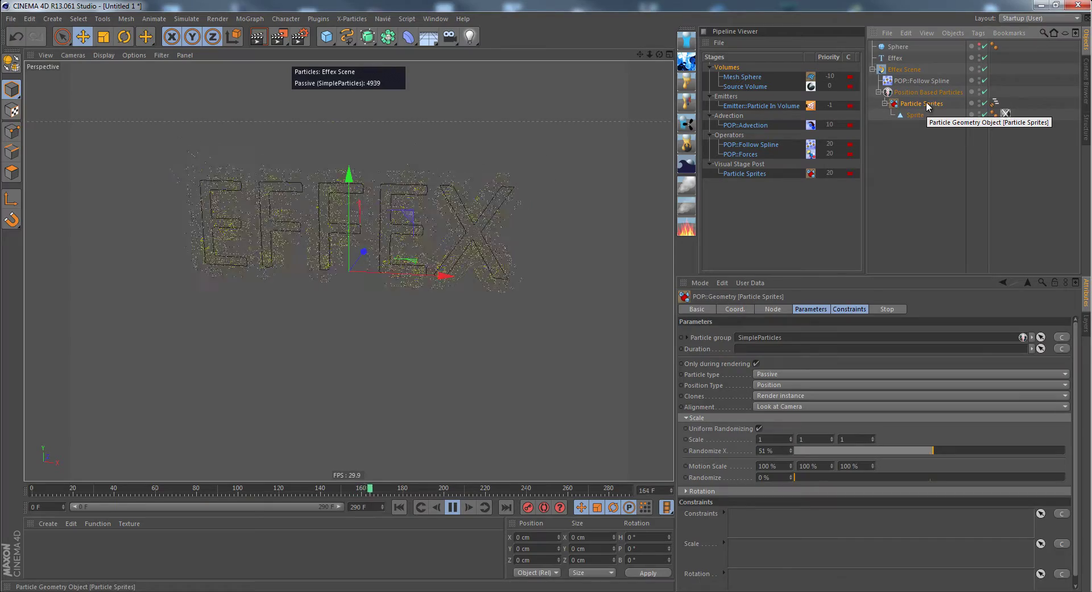
pyautogui.click(925, 80)
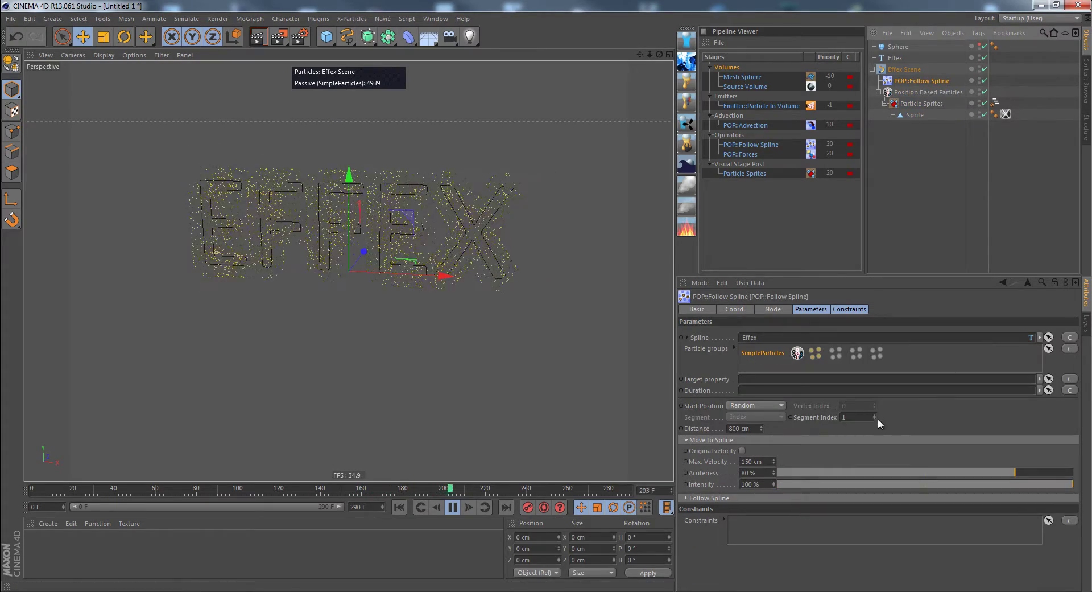
pyautogui.click(825, 472)
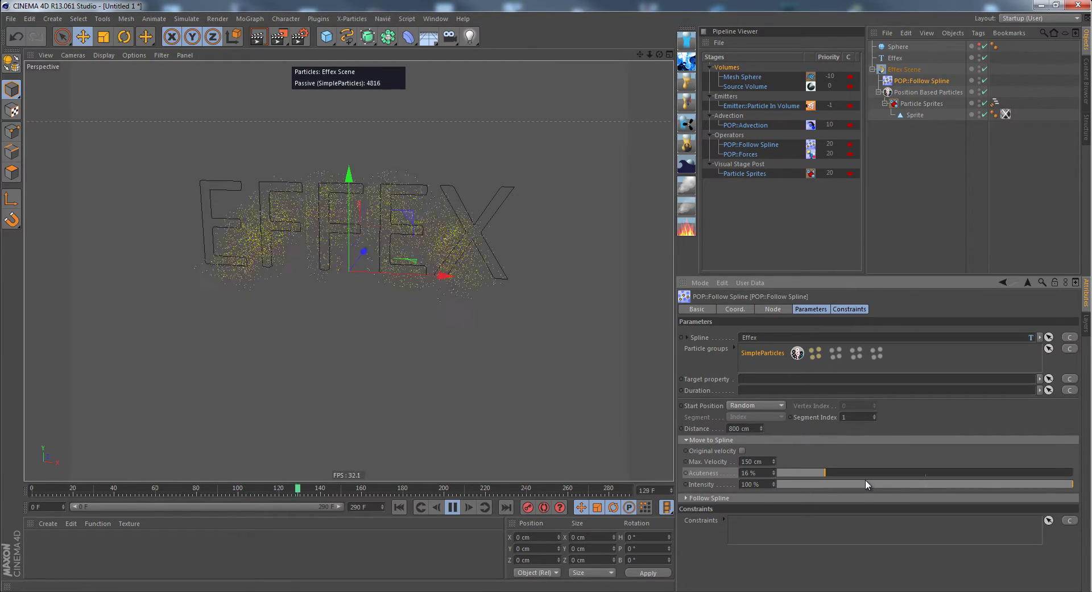
pyautogui.click(970, 472)
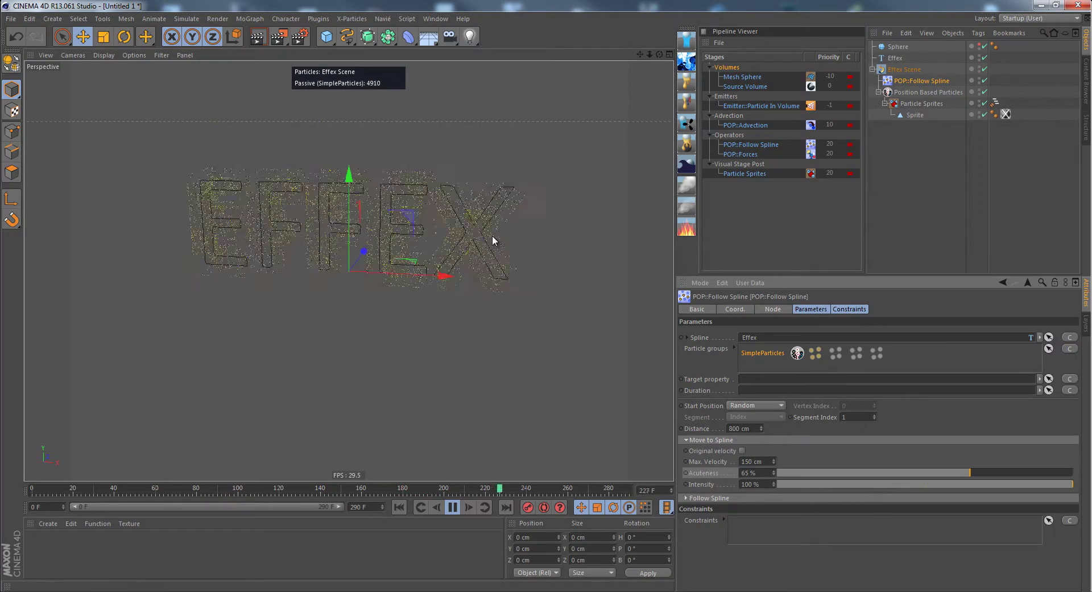
# Set the POP::Follow Spline operator's offset from the spline to 4 cm and restart the running simulation
pyautogui.click(687, 440)
pyautogui.click(685, 450)
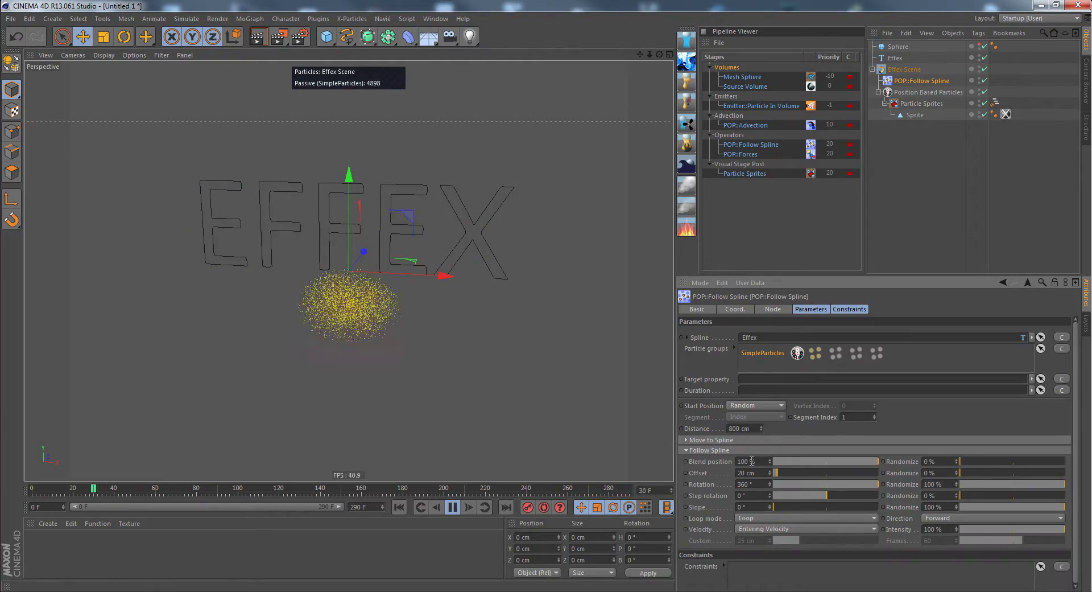
pyautogui.moveTo(776, 473); pyautogui.dragTo(807, 473)
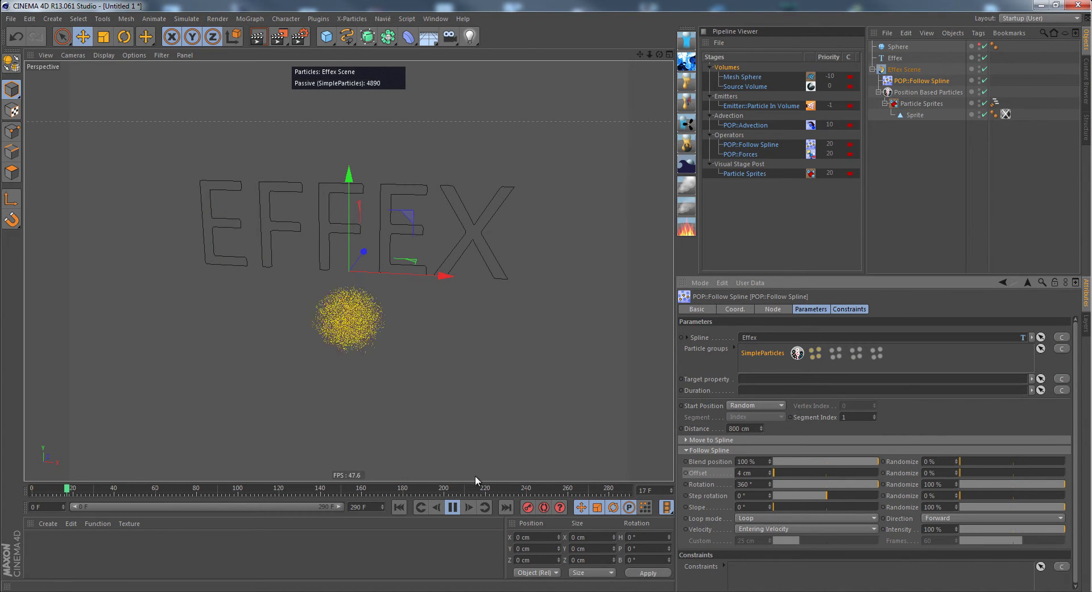
pyautogui.click(405, 506)
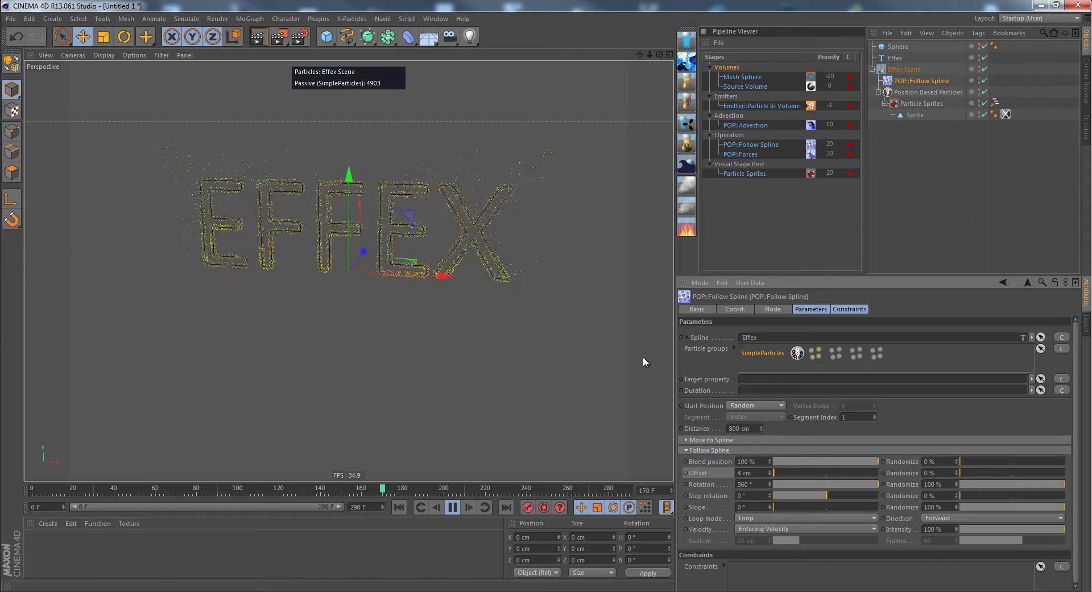
# Set the spline offset's randomization to 100 % and the step rotation to 15°
pyautogui.moveTo(995, 471); pyautogui.dragTo(1067, 472)
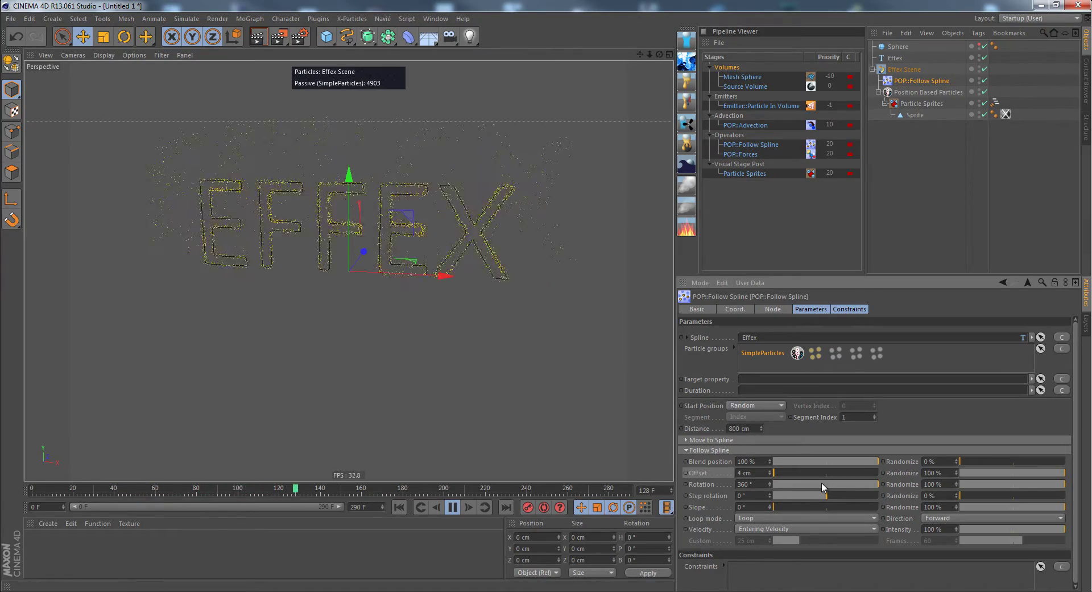
pyautogui.moveTo(769, 493); pyautogui.dragTo(769, 493)
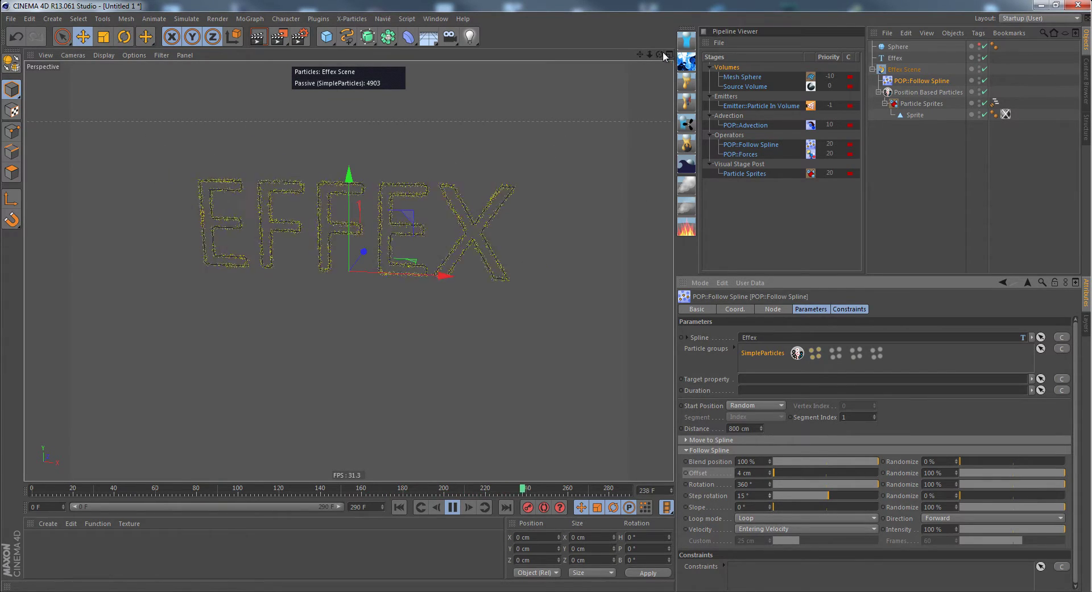
# Set the particles' velocity intensity along the spline to 10 % and check the motion close up around the letters
pyautogui.moveTo(658, 56); pyautogui.dragTo(557, 296)
pyautogui.scroll(5, 557, 296)
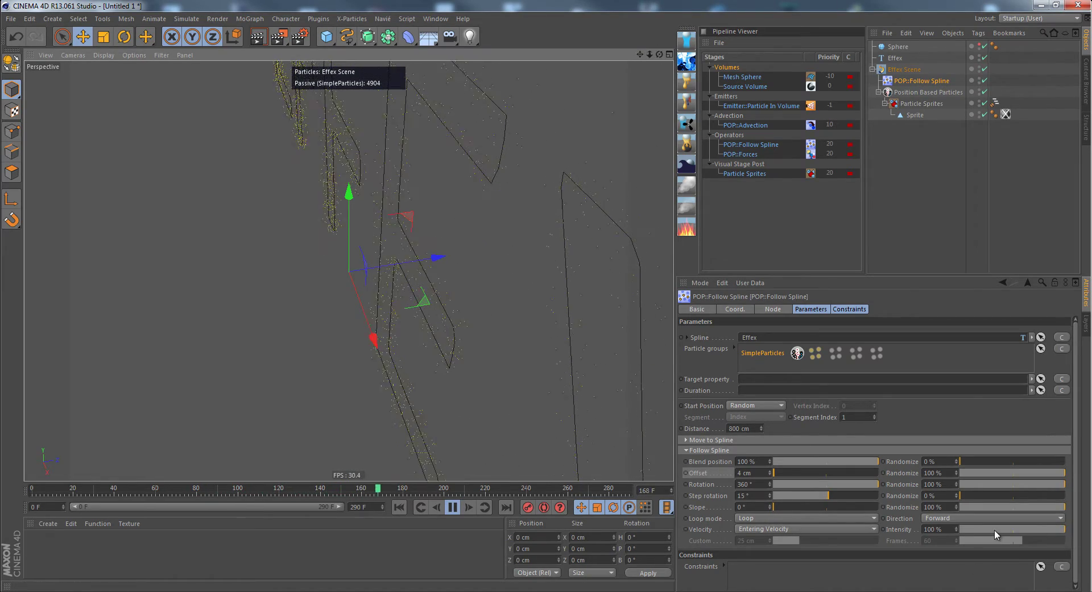
pyautogui.moveTo(1008, 528); pyautogui.dragTo(998, 528)
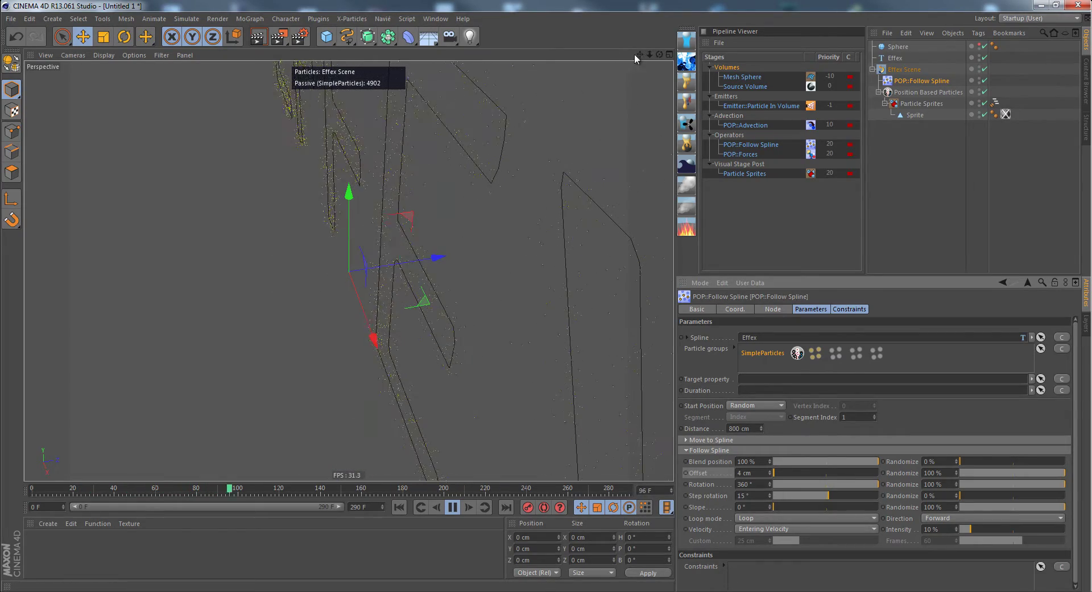
pyautogui.moveTo(642, 53); pyautogui.dragTo(446, 203)
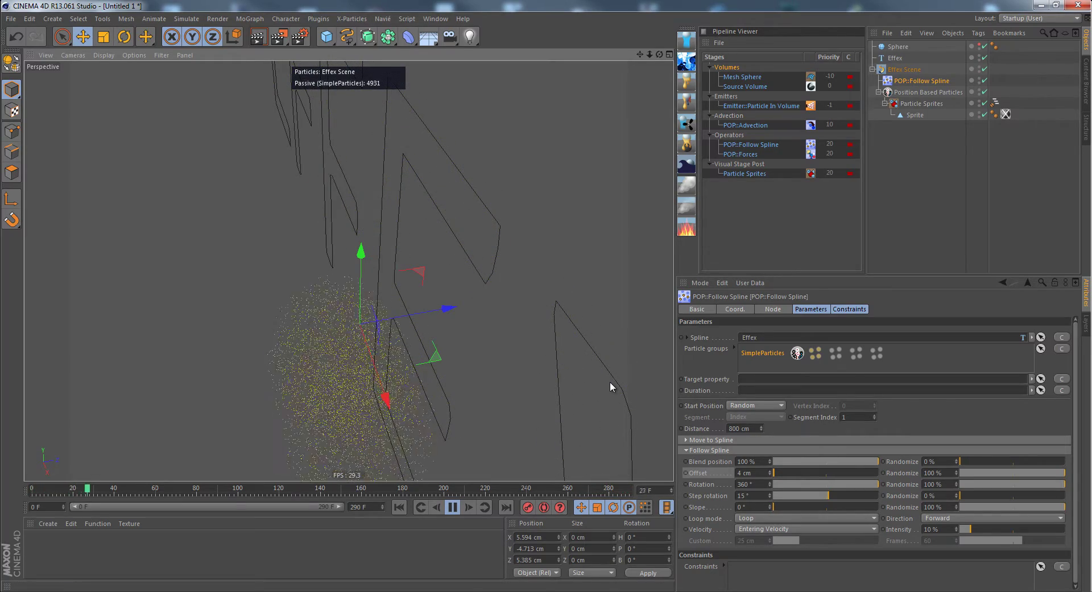
# Collapse the Follow Spline parameters and the Position Based Particles hierarchy, and bring the whole EFFEX text into view
pyautogui.click(708, 450)
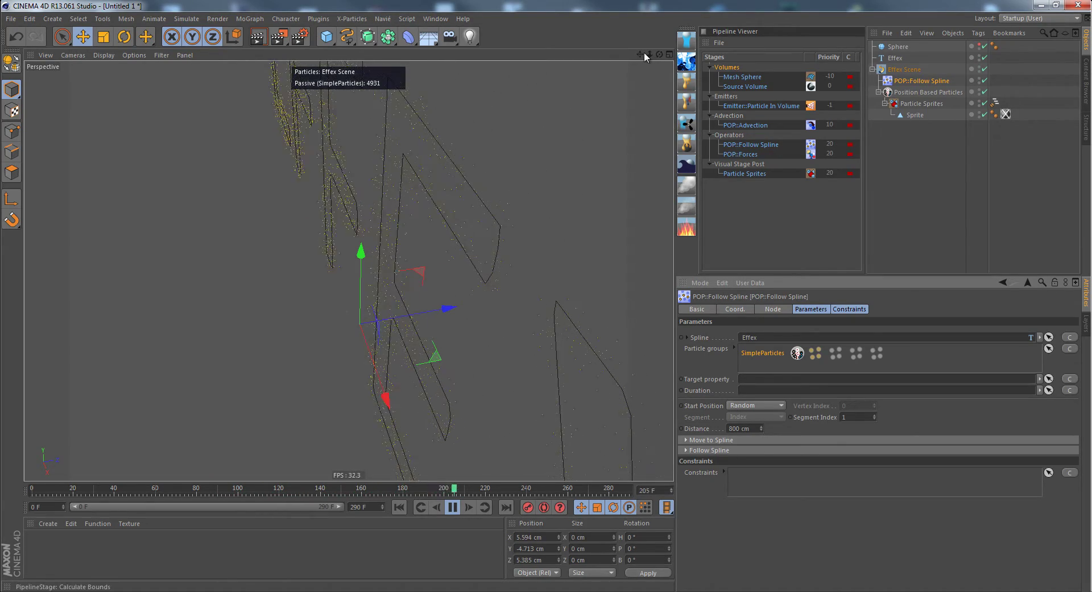
pyautogui.moveTo(647, 53); pyautogui.dragTo(548, 296)
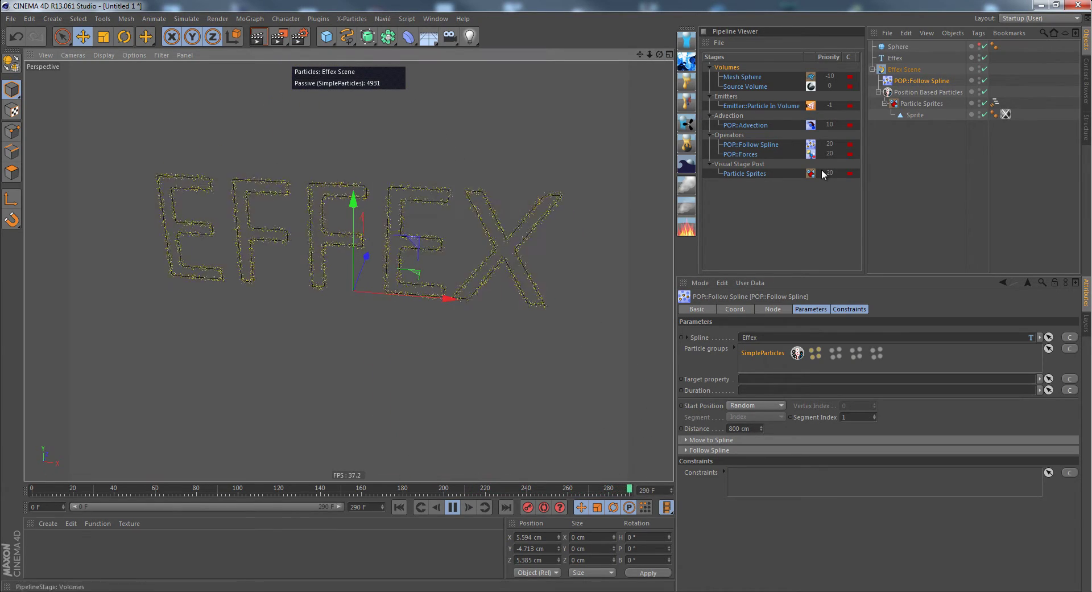
pyautogui.click(882, 92)
pyautogui.click(879, 92)
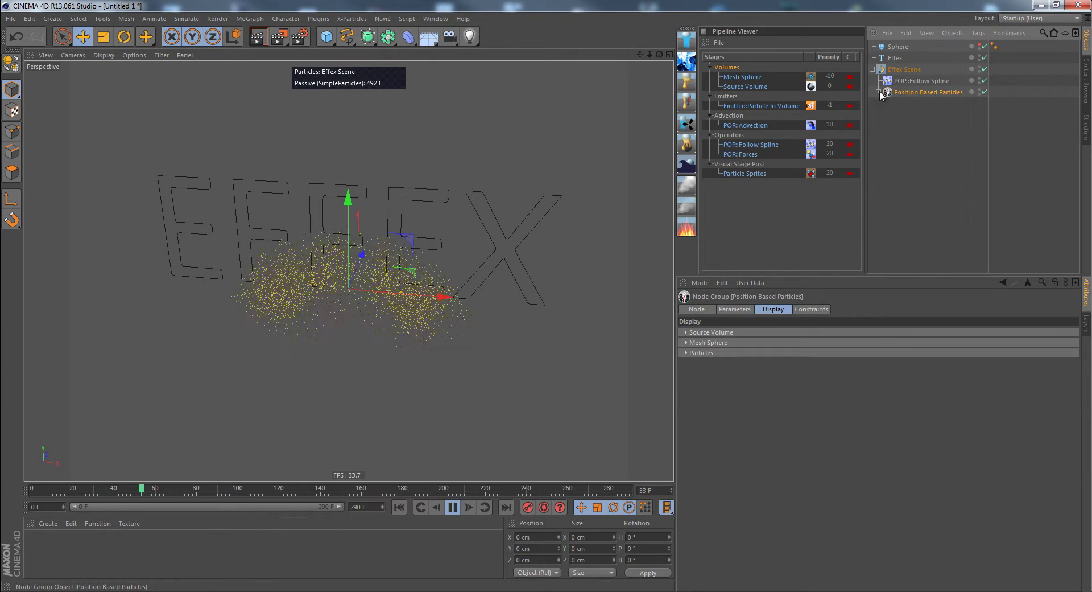
# Review the list of particle operators that Effex offers for the scene
pyautogui.click(381, 18)
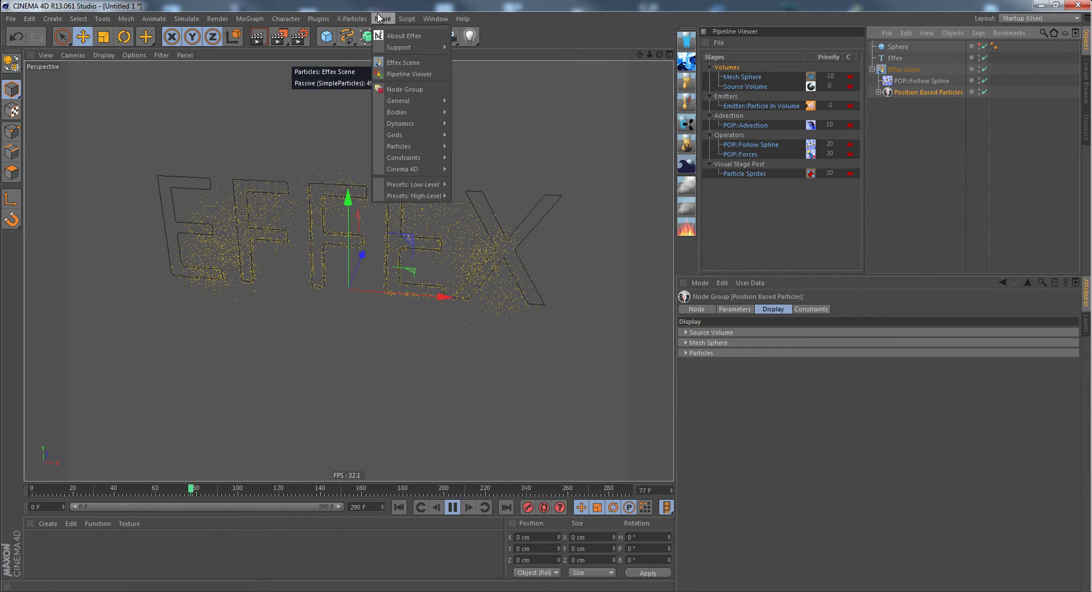
pyautogui.click(486, 5)
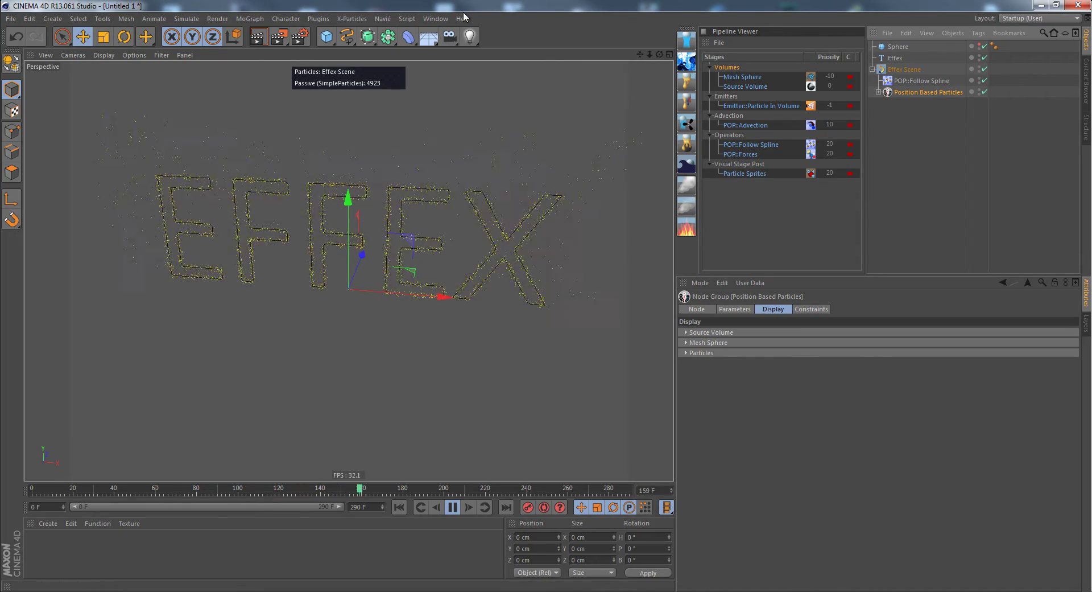
pyautogui.click(383, 18)
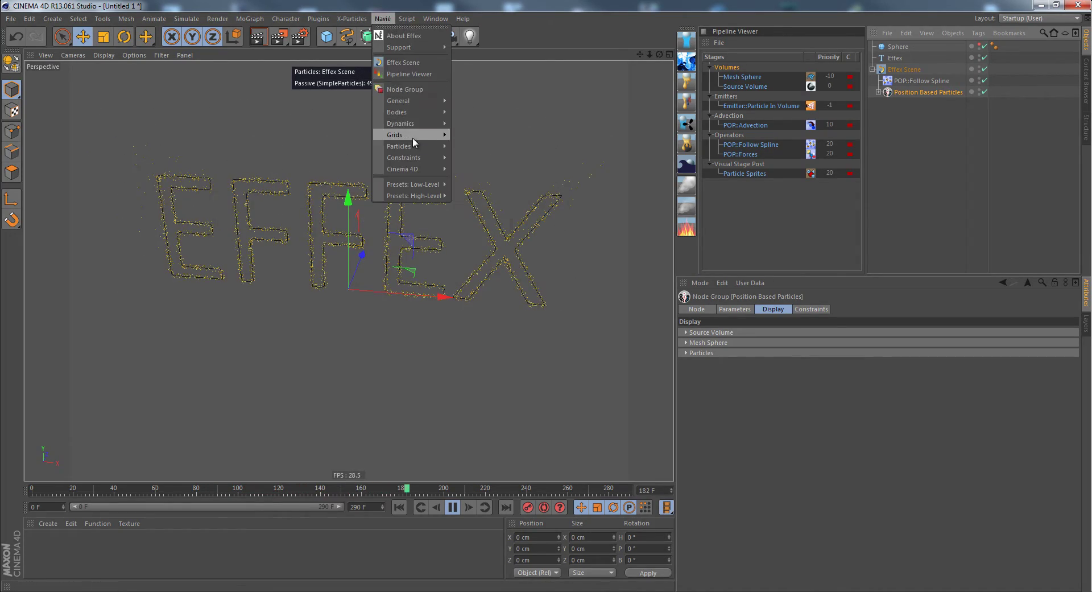
pyautogui.moveTo(416, 140)
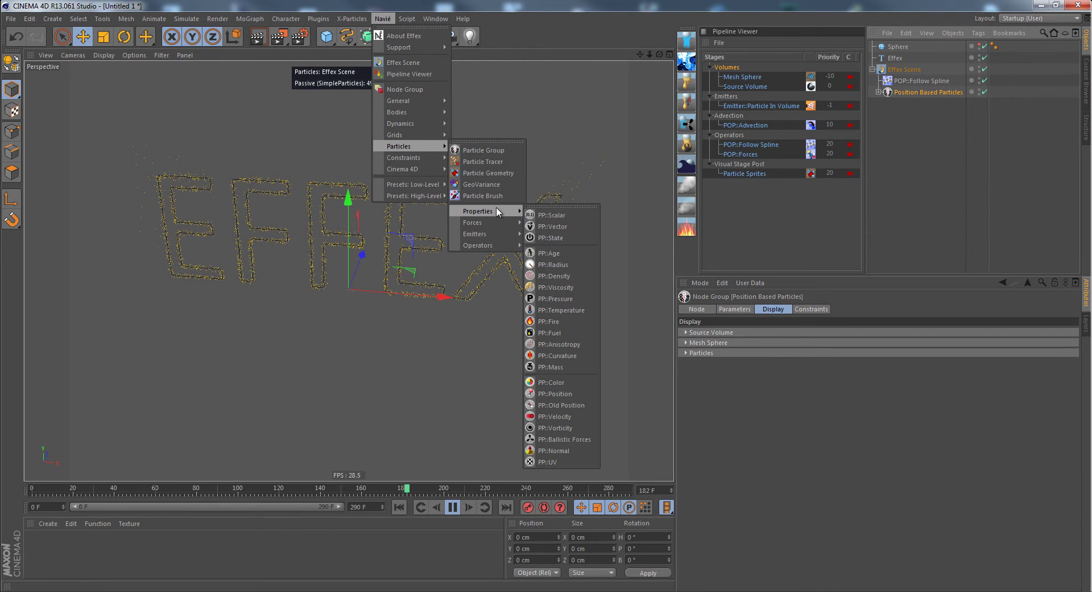
pyautogui.moveTo(503, 243)
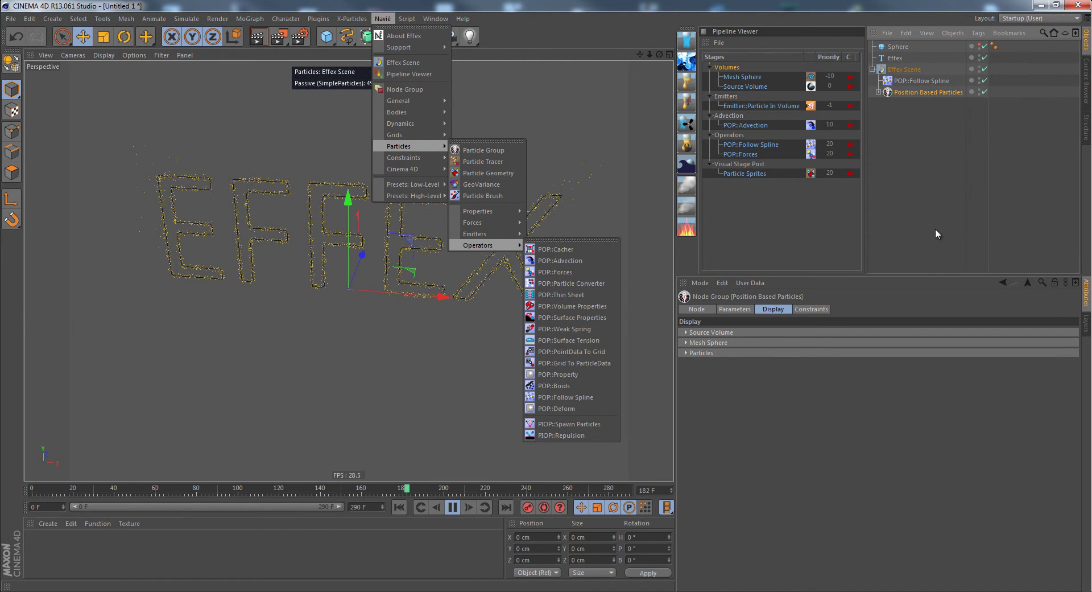
pyautogui.click(937, 90)
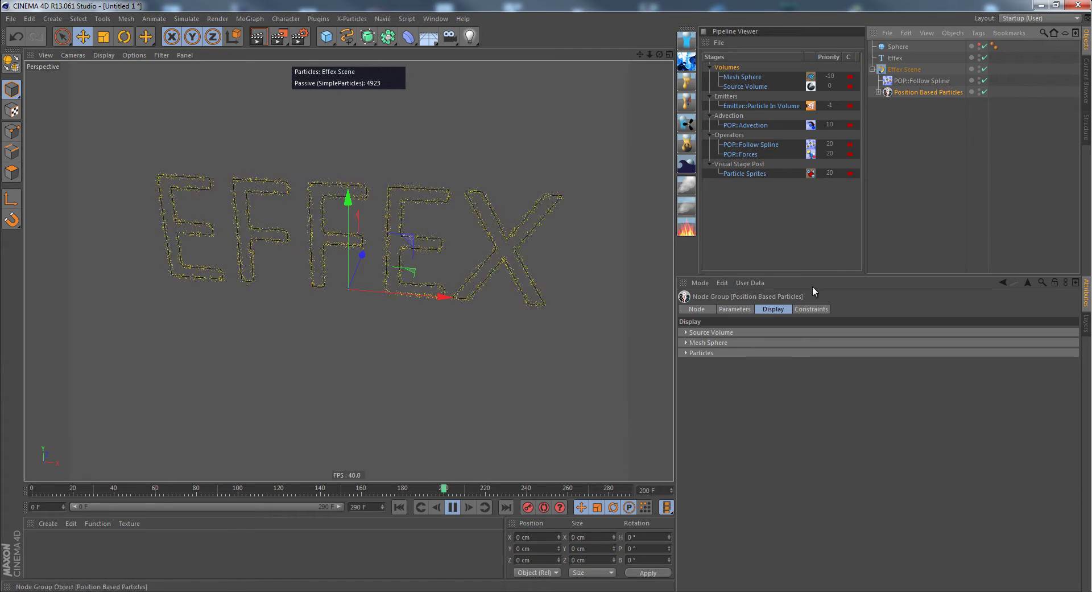
# Stop the simulation at frame 0 and show the parameters of the Particle Sprites object inside Position Based Particles
pyautogui.click(453, 507)
pyautogui.click(401, 506)
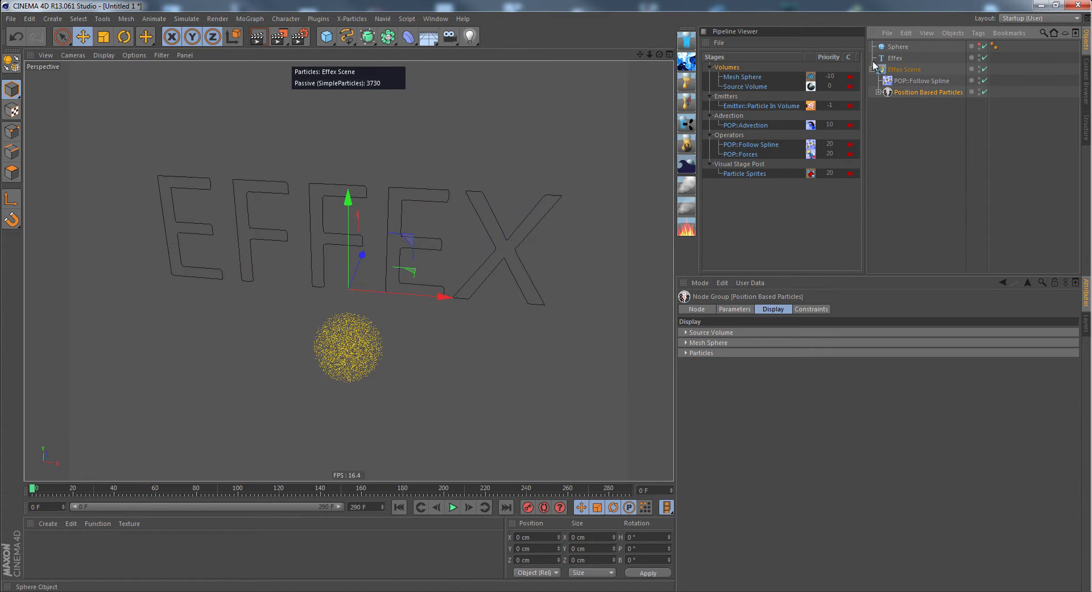
pyautogui.click(879, 92)
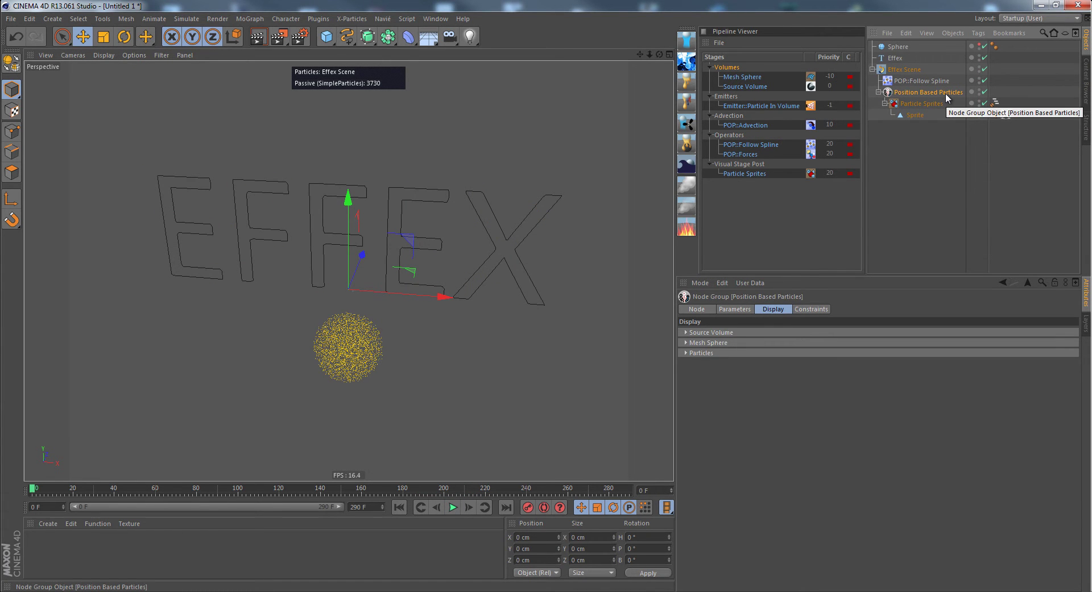
pyautogui.click(913, 105)
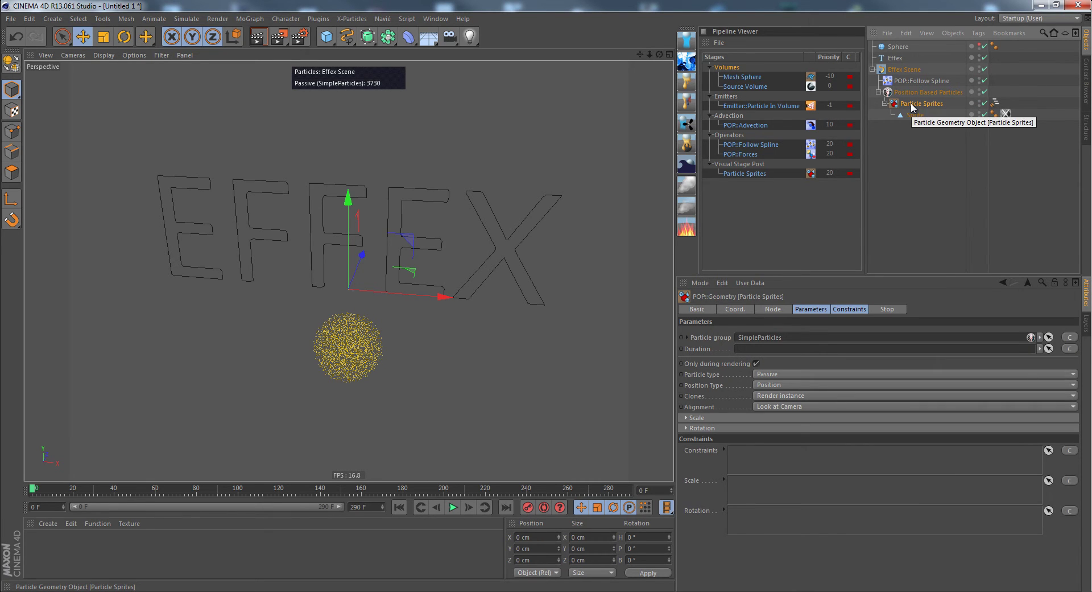
# Locate Particle Geometry among the Effex particle objects and inspect the object properties of the Sprite polygon
pyautogui.click(383, 19)
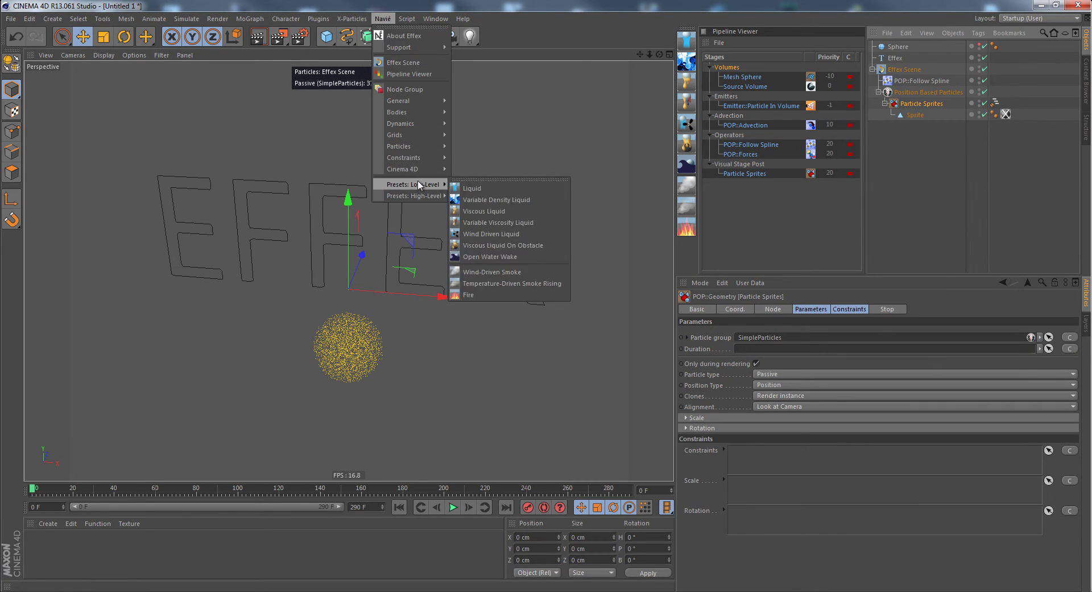
pyautogui.moveTo(439, 146)
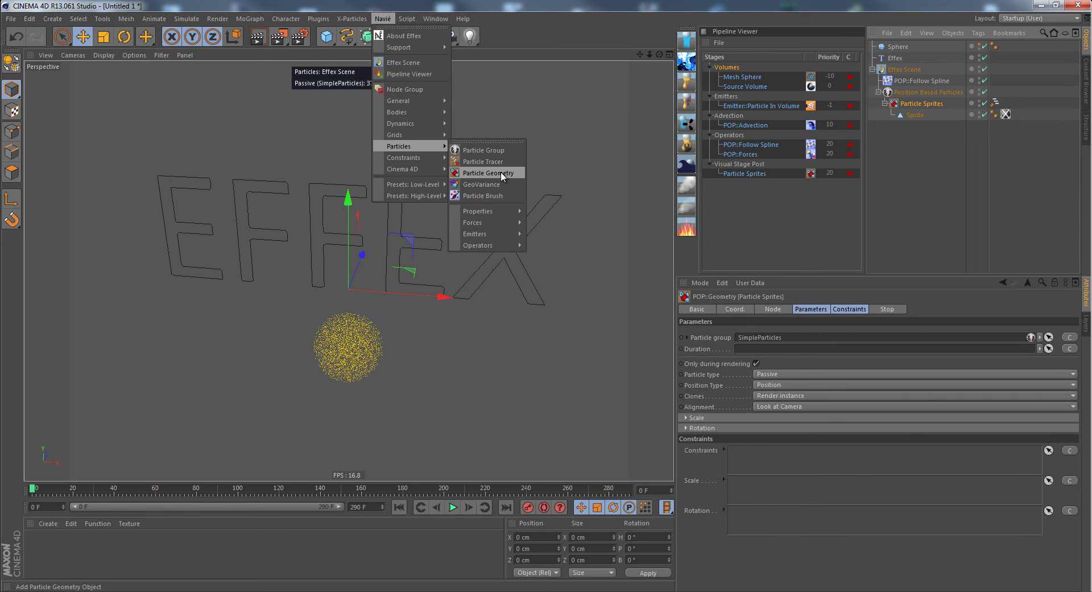
pyautogui.click(933, 103)
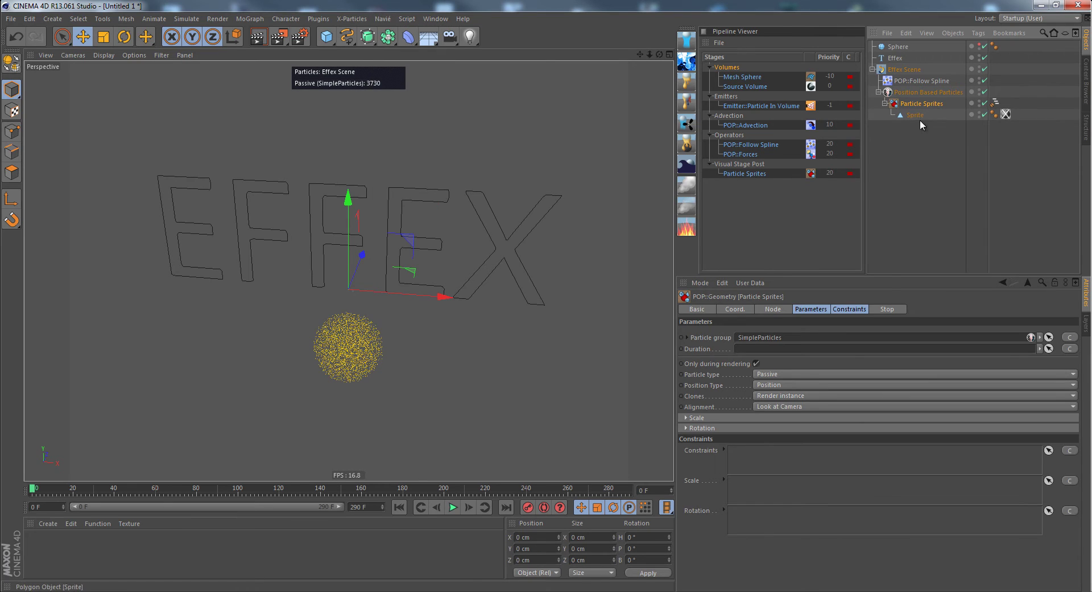
pyautogui.click(914, 116)
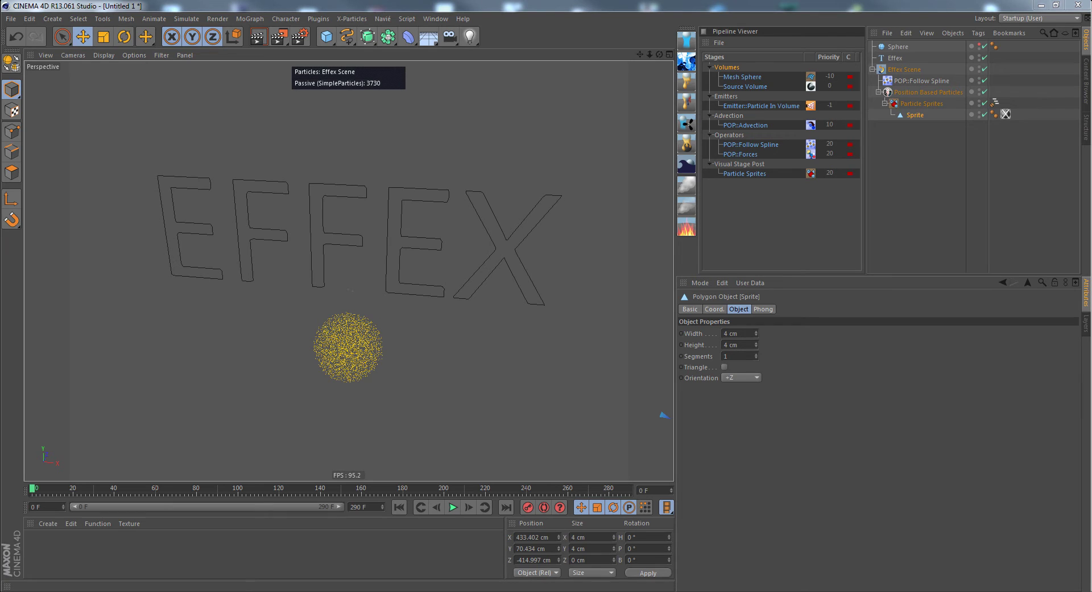
# Render all frames of the animation in the Picture Viewer, continuing without saving to a file
pyautogui.moveTo(1091, 3); pyautogui.dragTo(534, 92)
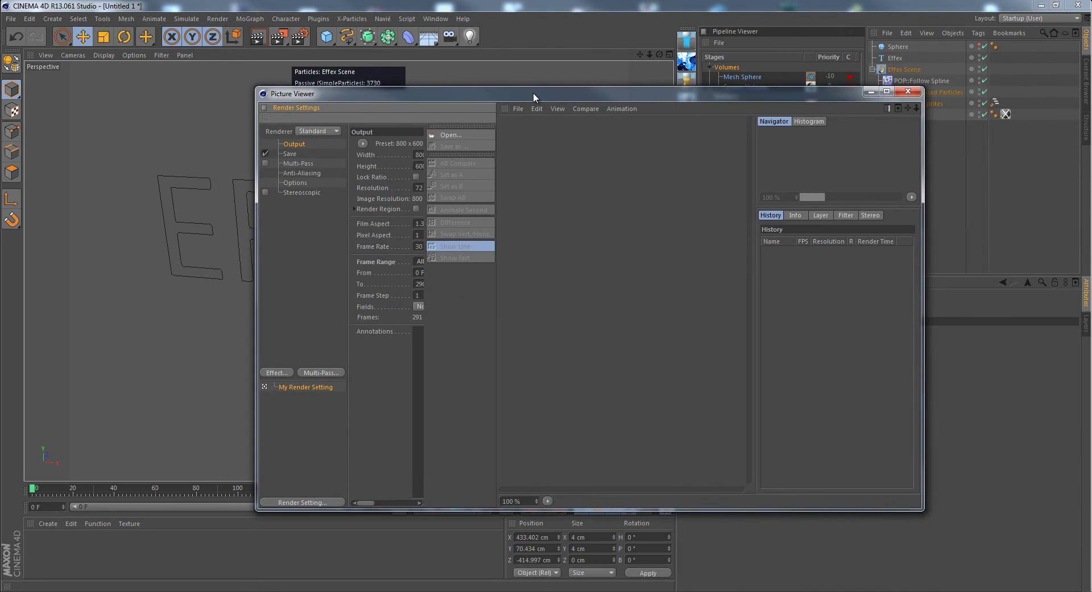
pyautogui.doubleClick(533, 92)
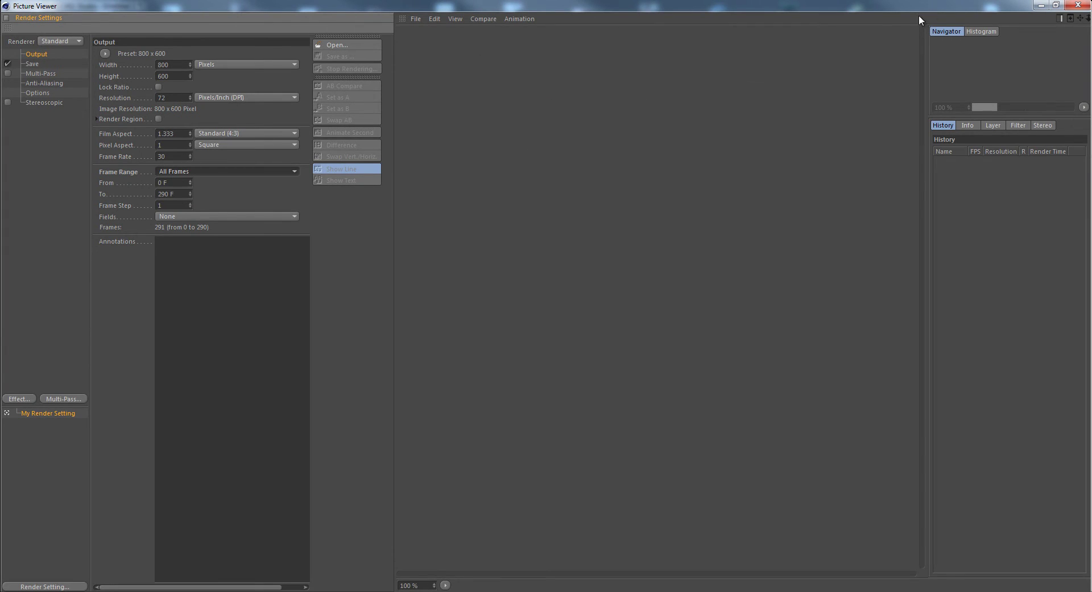
pyautogui.click(1053, 7)
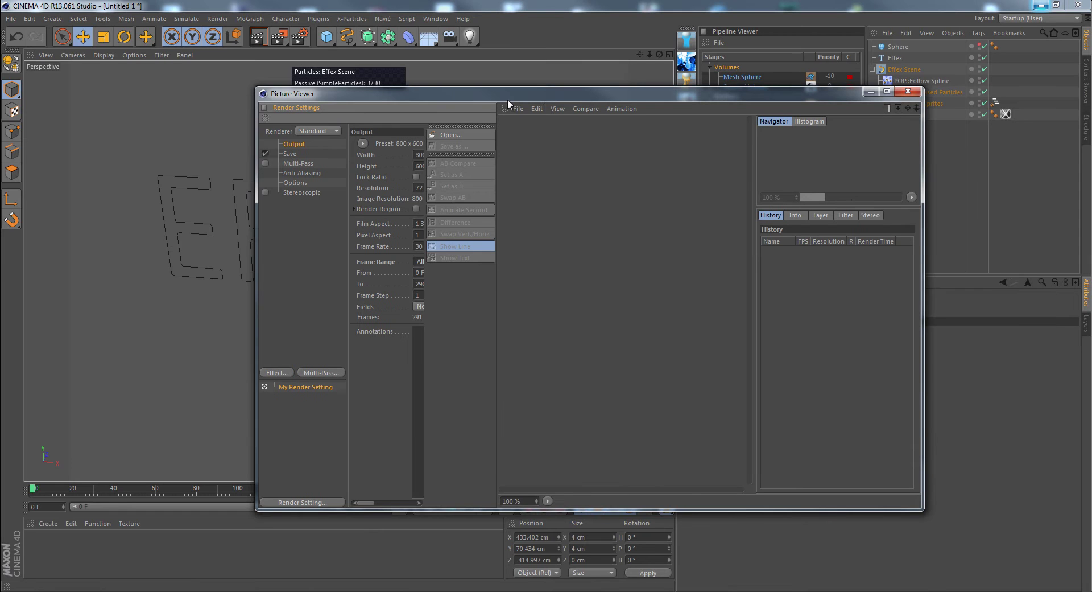
pyautogui.click(281, 37)
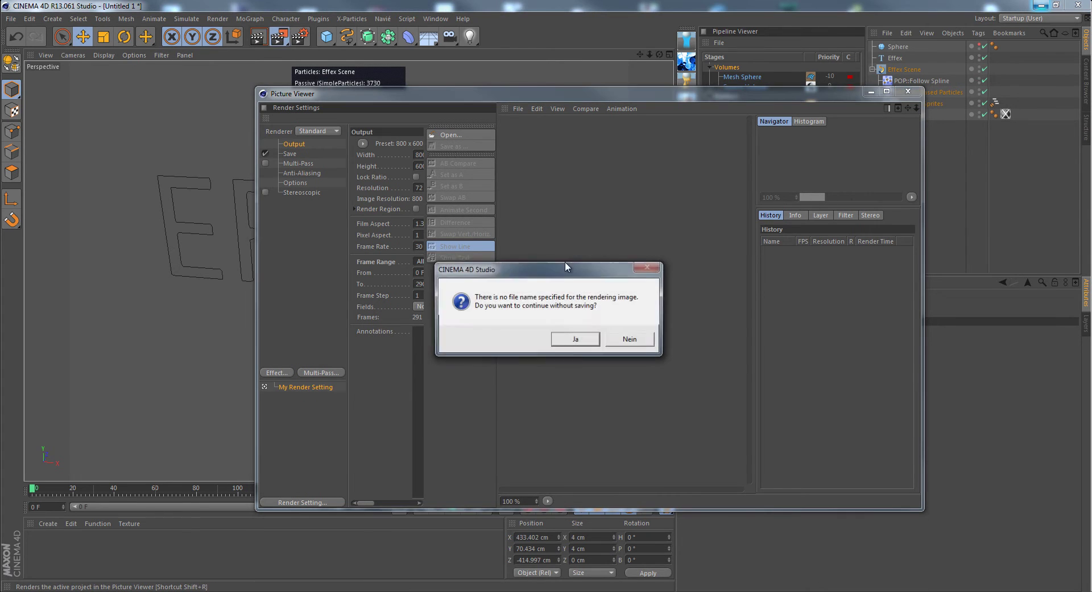
pyautogui.click(568, 340)
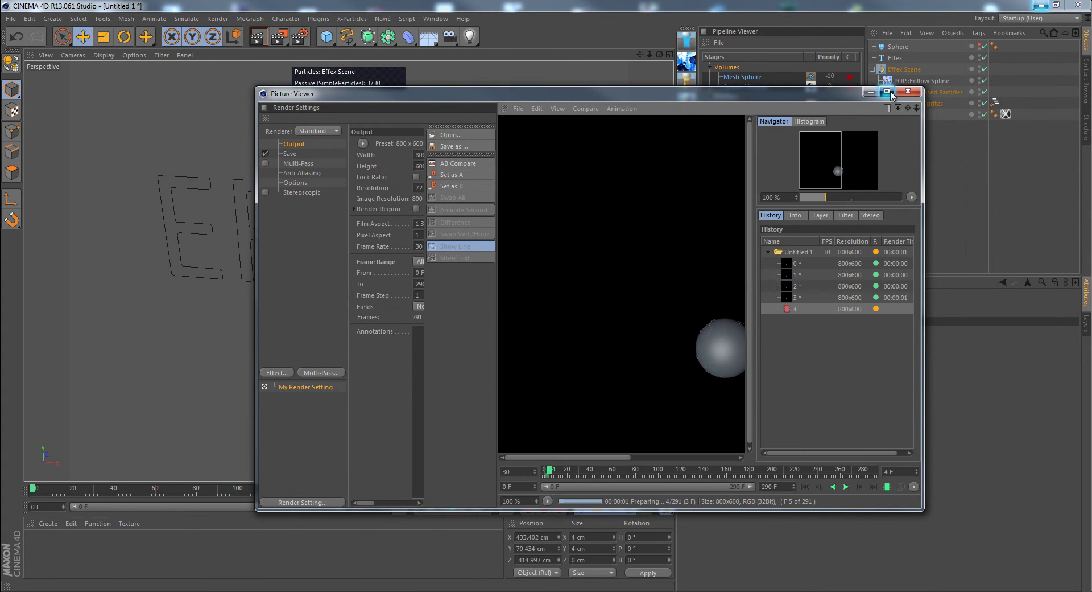
# Follow the running render in the enlarged Picture Viewer, briefly uncovering the scene's object list
pyautogui.click(891, 93)
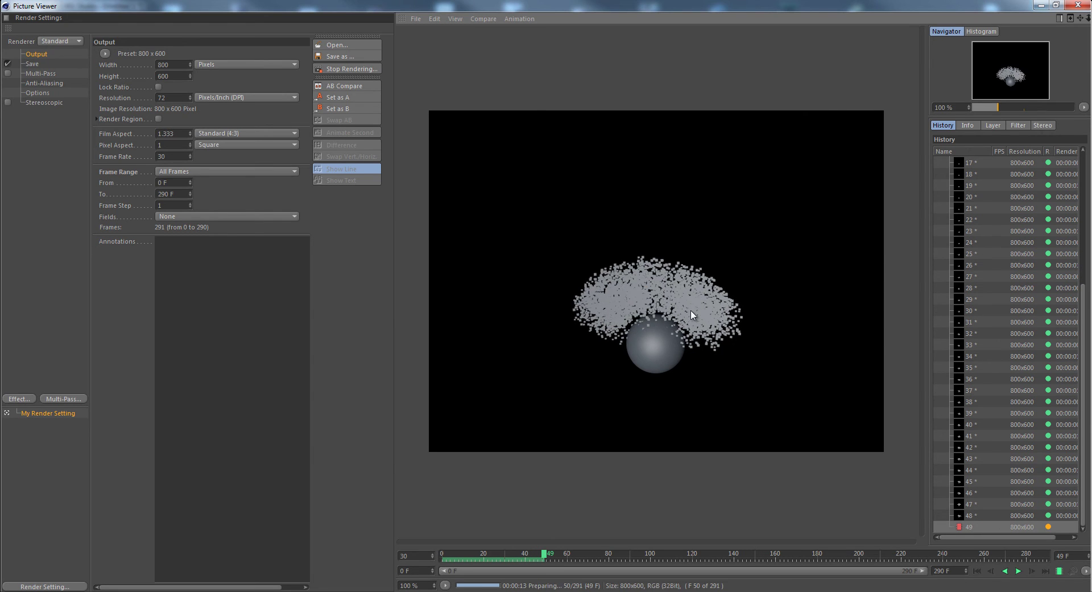
pyautogui.click(1055, 5)
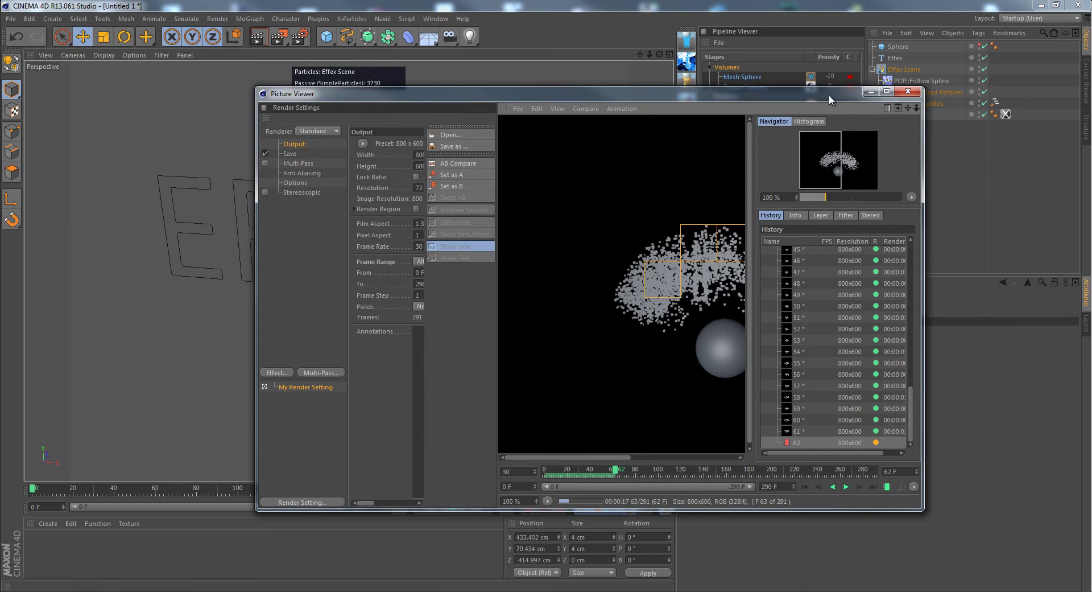
pyautogui.moveTo(826, 95); pyautogui.dragTo(575, 100)
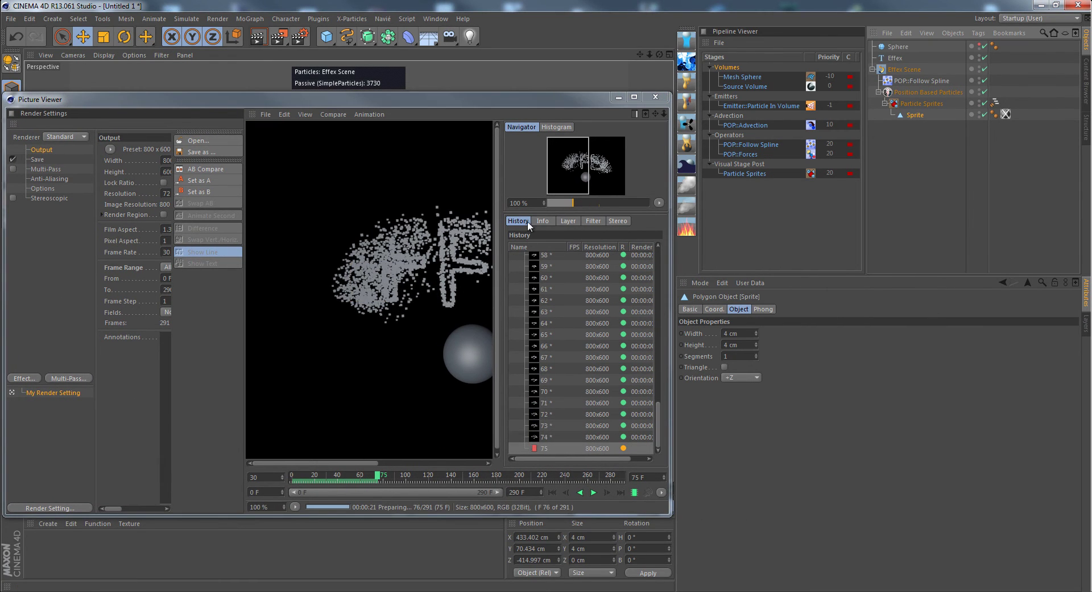
pyautogui.click(634, 97)
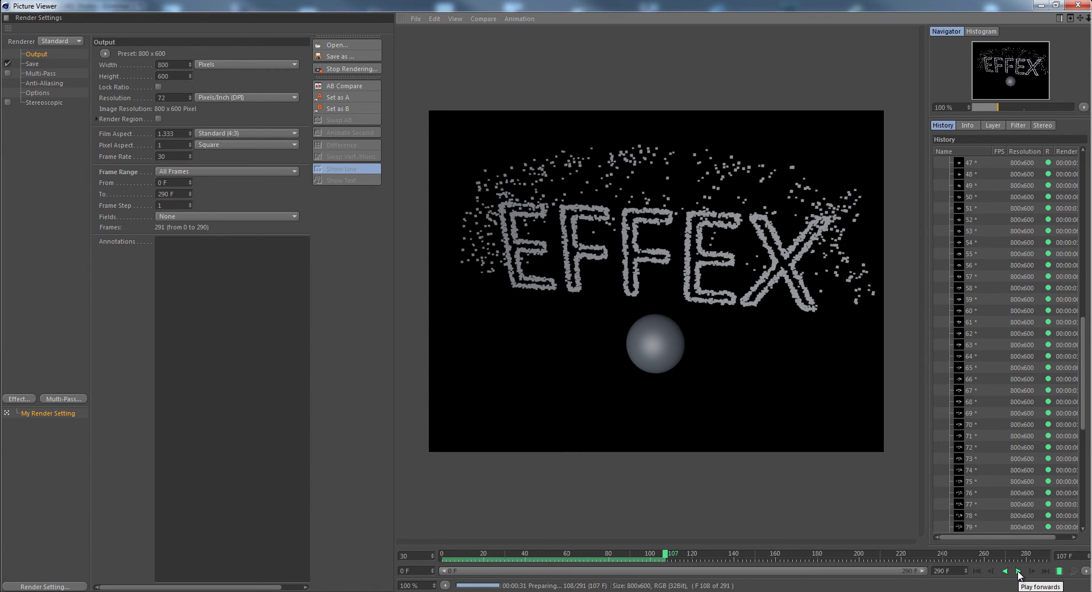
# Stop the rendering and play back the rendered frames before closing the Picture Viewer
pyautogui.click(368, 69)
pyautogui.click(569, 340)
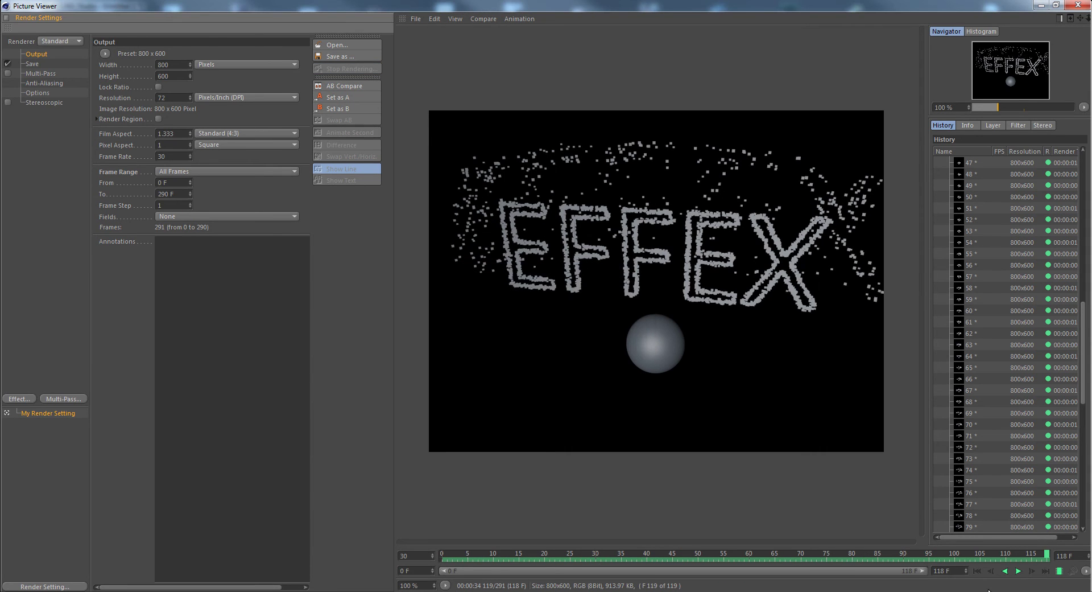
pyautogui.click(1019, 572)
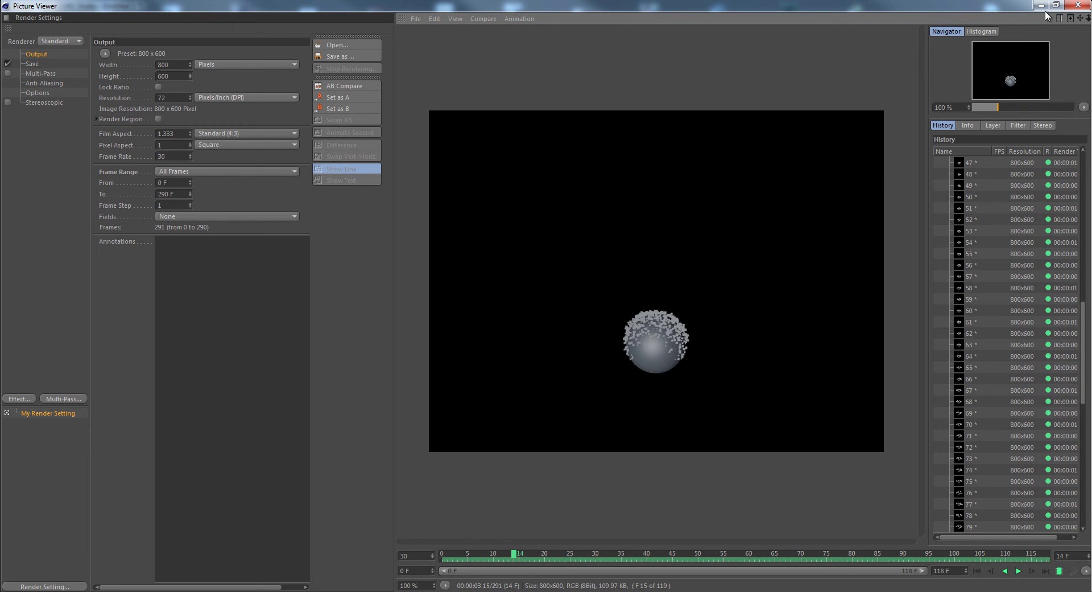
pyautogui.click(1074, 7)
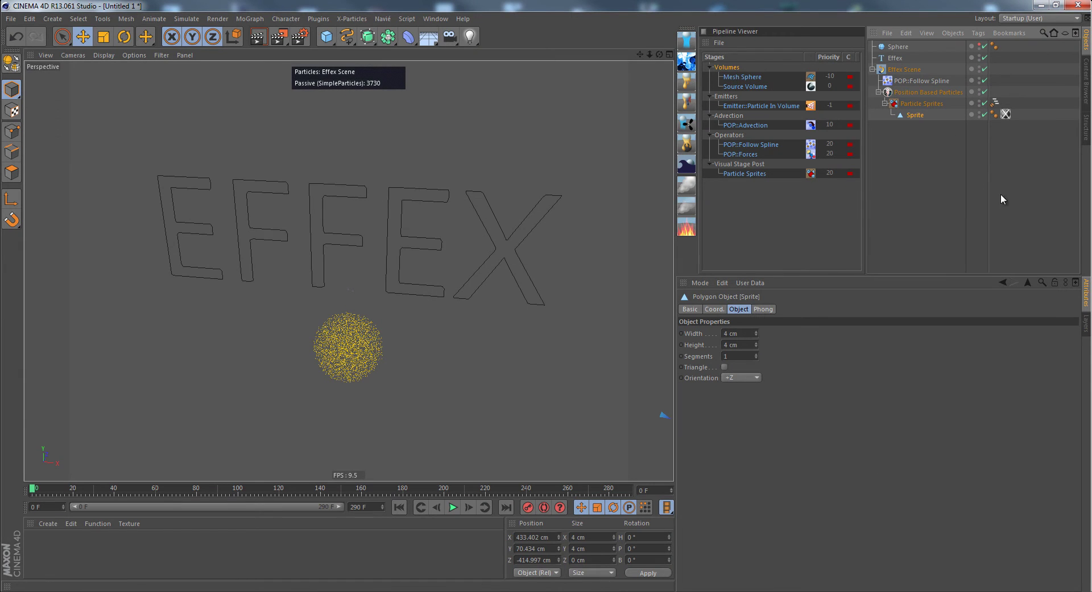